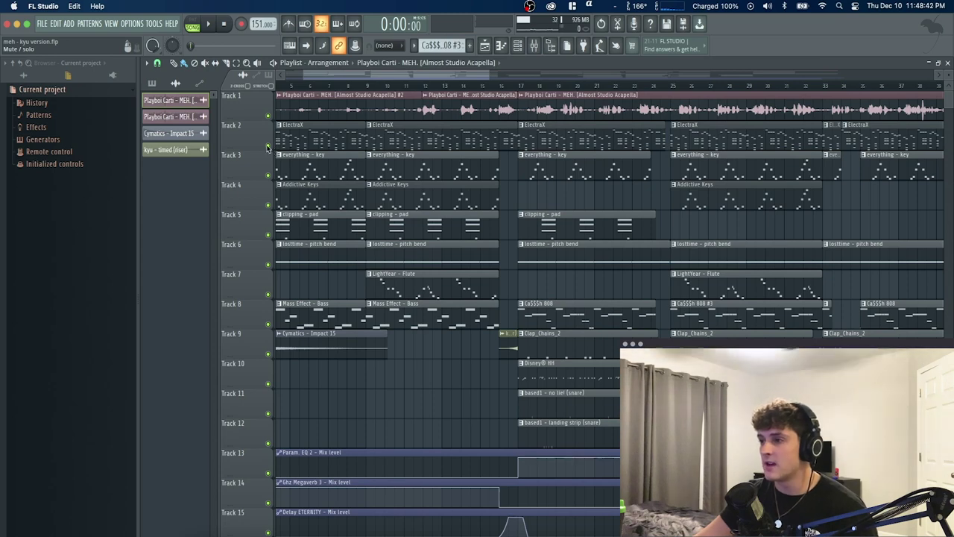
Open the ElectraX channel from the channel rack to view its synth preset, and close it again.
key(F6)
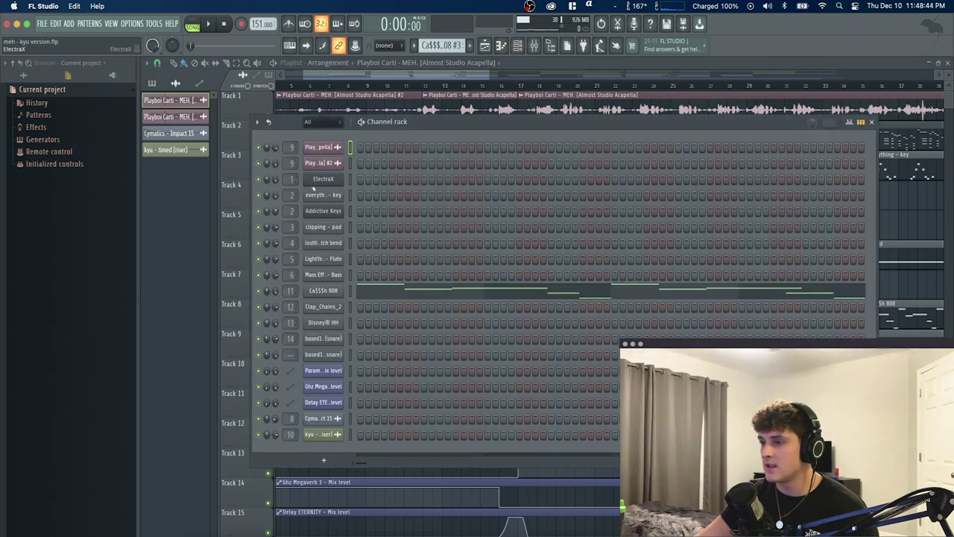
click(316, 180)
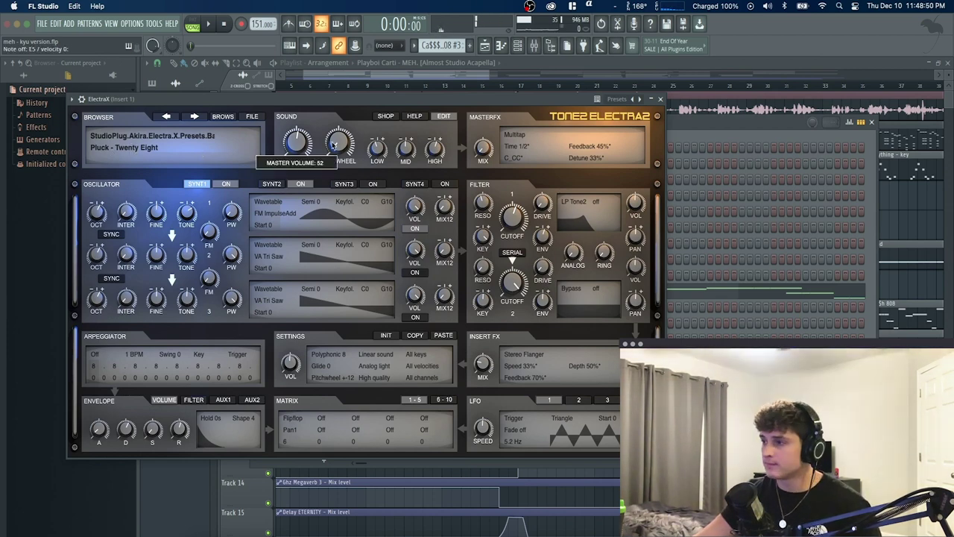
click(661, 99)
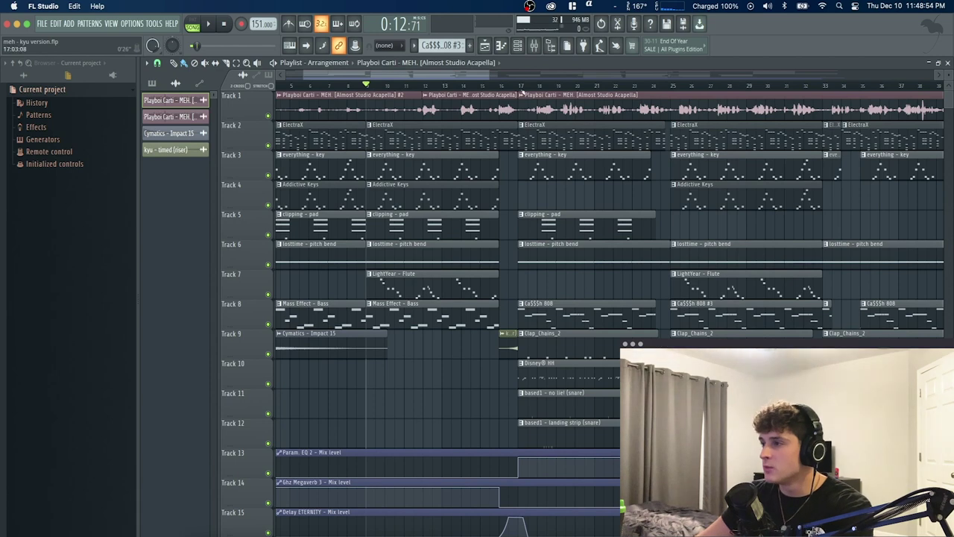
Select bars 17 through 24 in the playlist and solo the ElectraX track.
drag(520, 87, 663, 87)
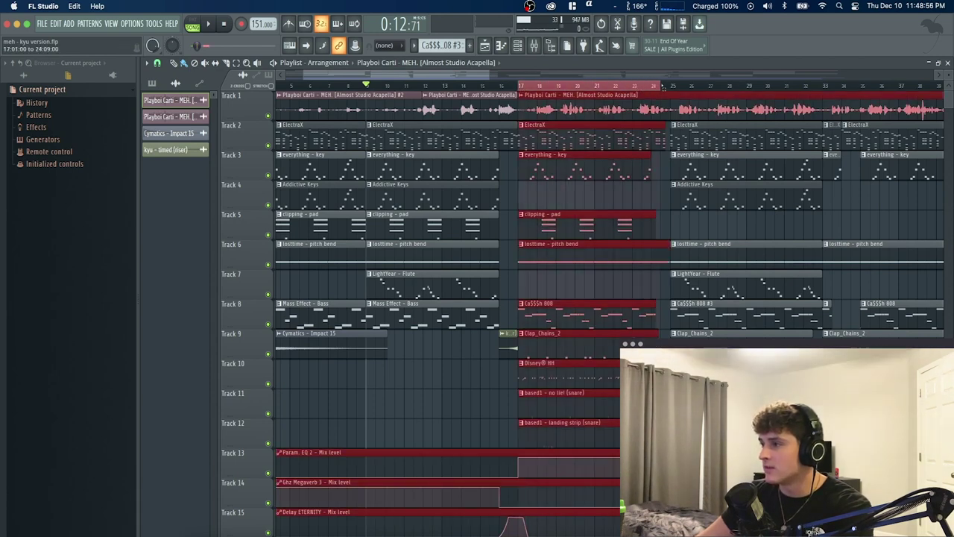
right_click(267, 145)
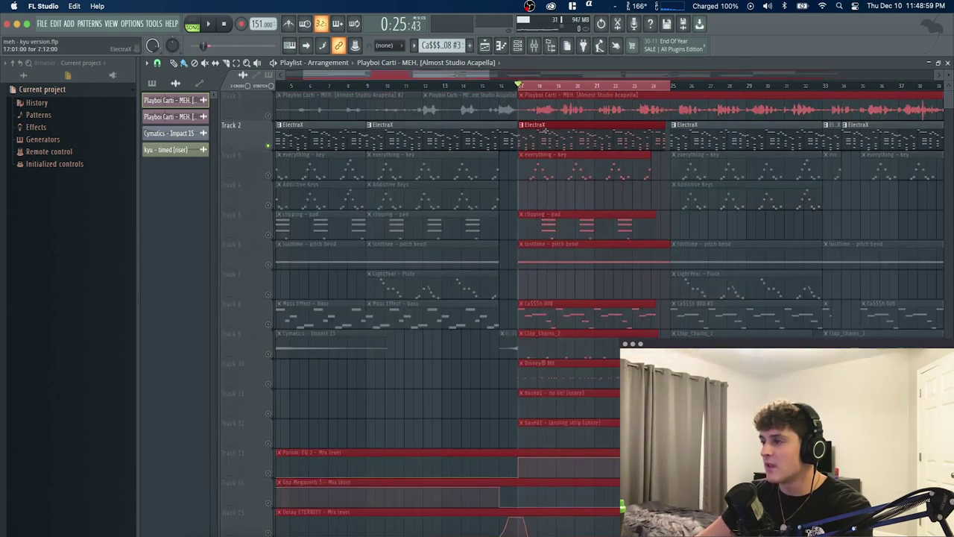
Open the ElectraX pattern in the piano roll and check its root note and scale under scale highlighting.
double_click(545, 130)
scroll(290, 87, down, 3)
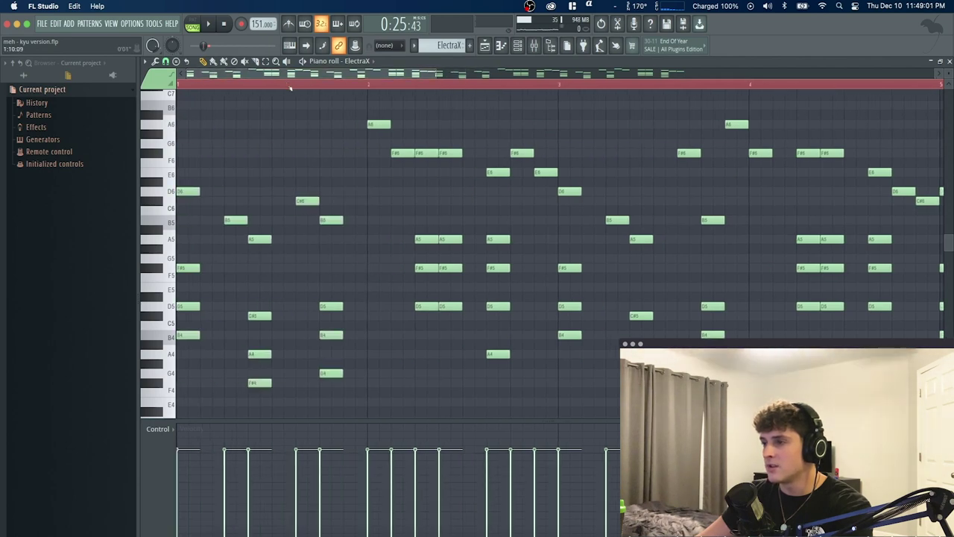
scroll(325, 196, down, 2)
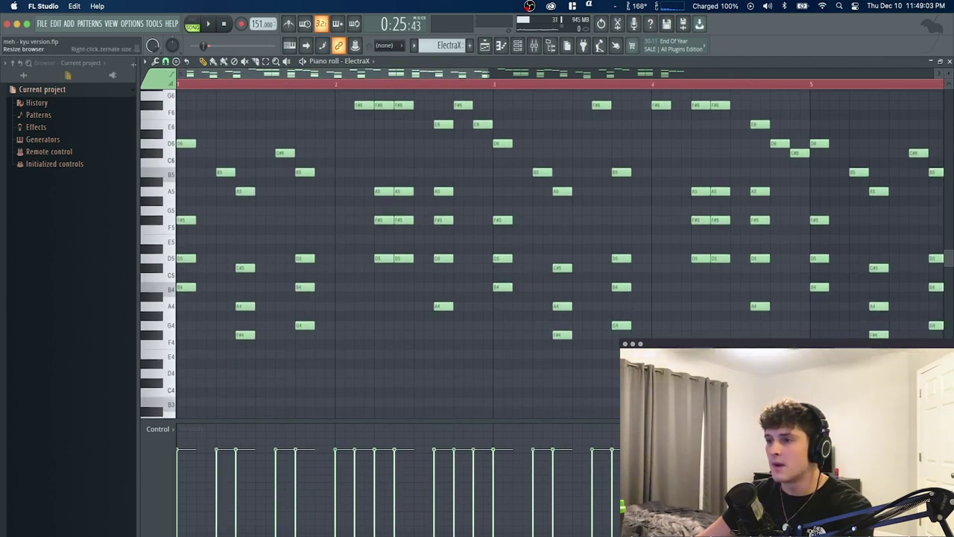
click(145, 62)
mouse_move(177, 123)
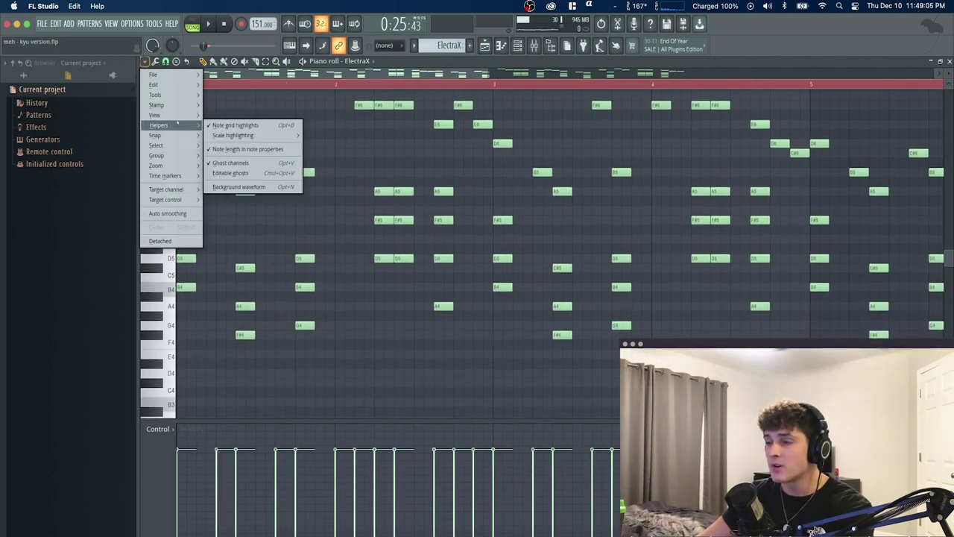
mouse_move(274, 136)
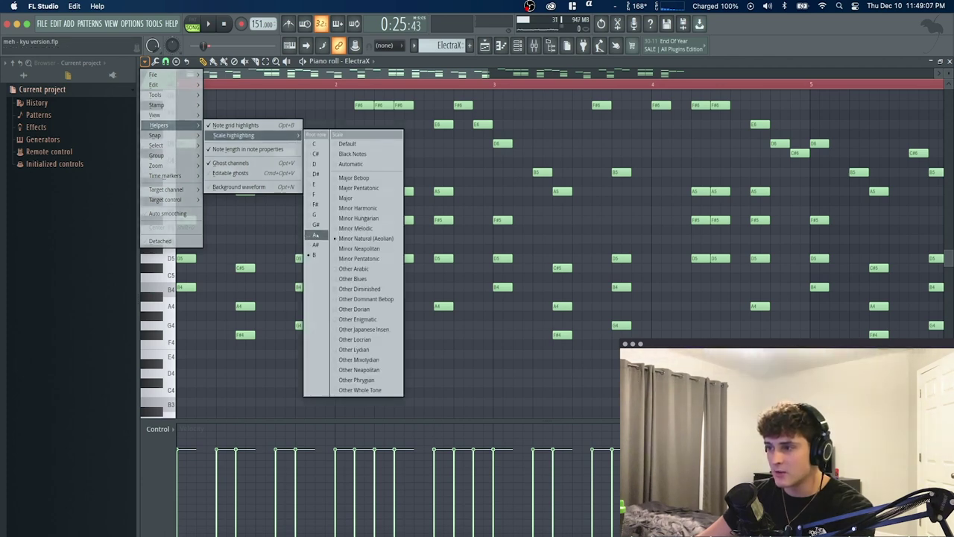
click(357, 83)
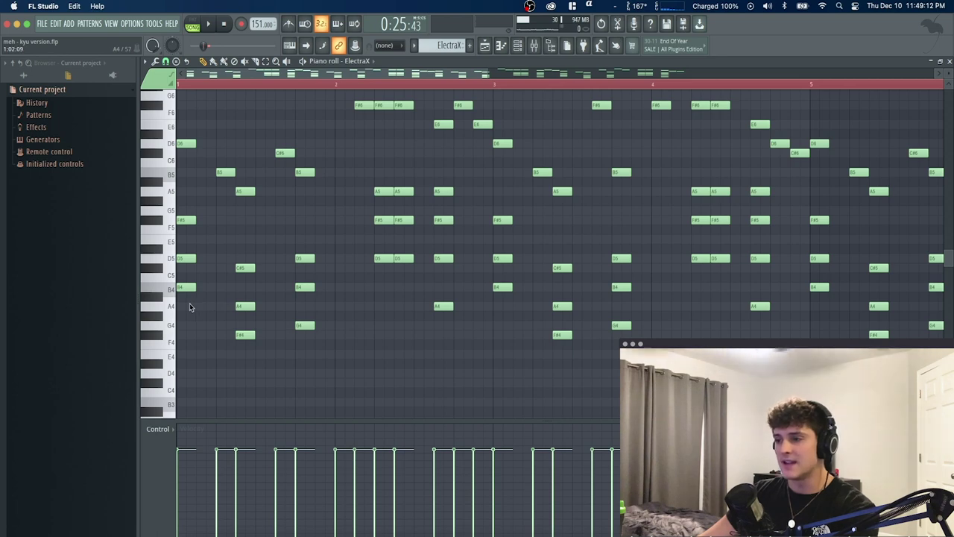
Highlight the ElectraX chords in bars 1 and 2 one after another, and clear the selection.
drag(189, 304, 178, 211)
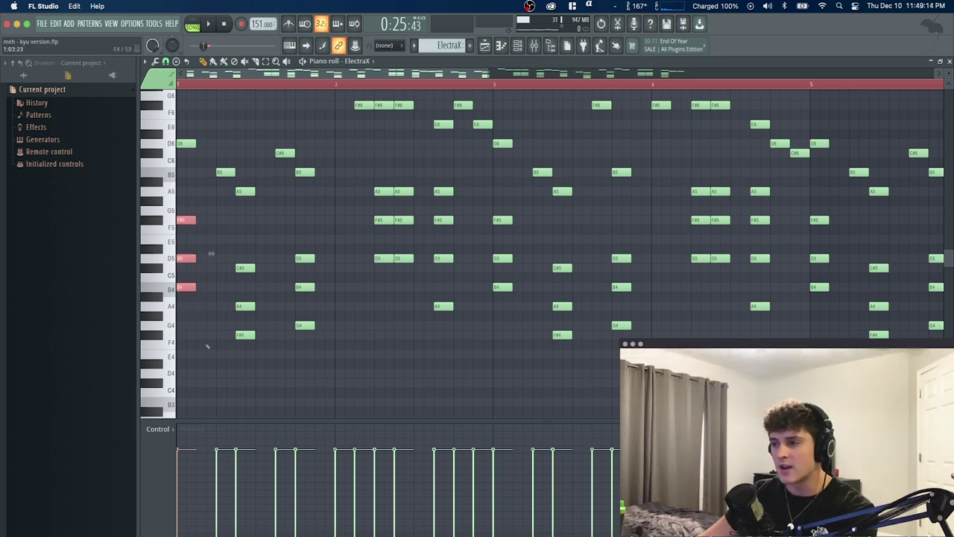
drag(222, 364, 316, 253)
drag(356, 187, 425, 291)
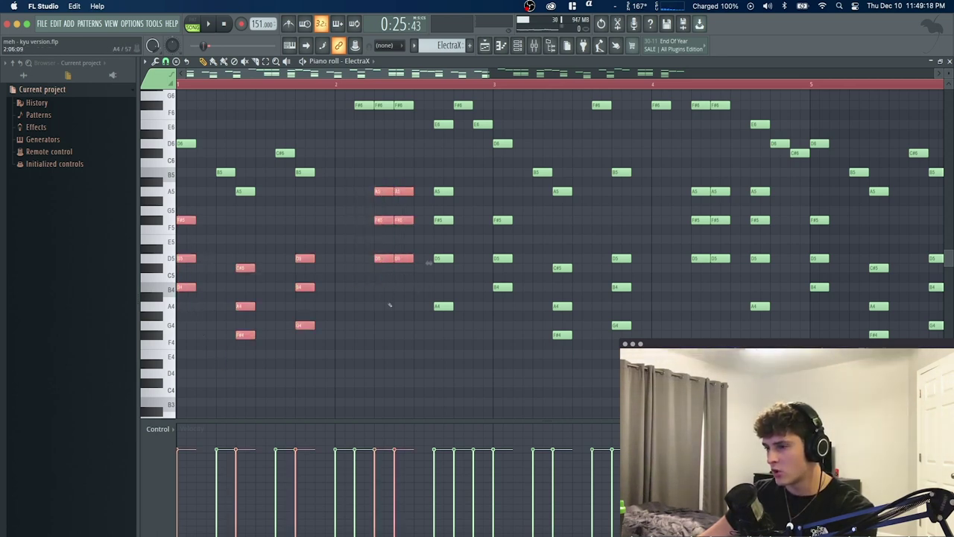
drag(437, 328, 452, 179)
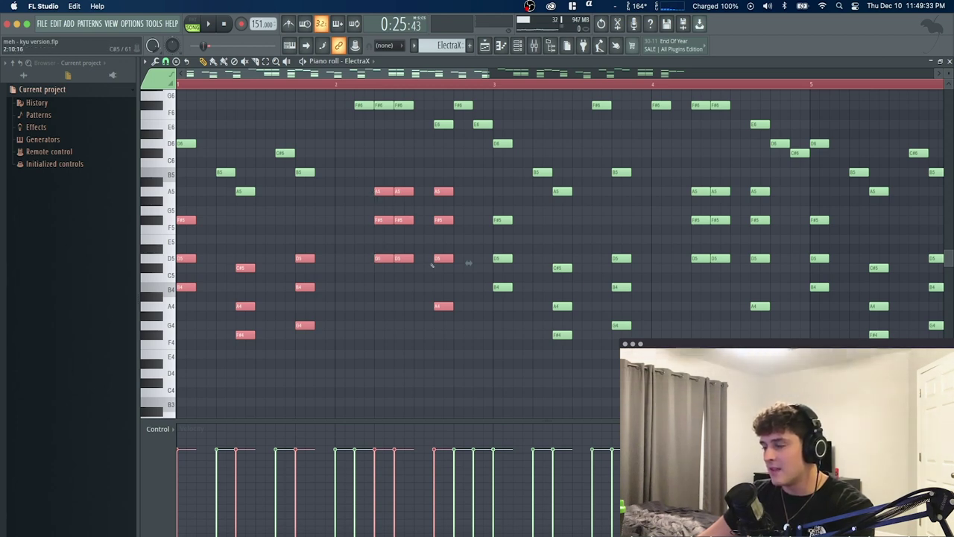
drag(401, 280, 401, 188)
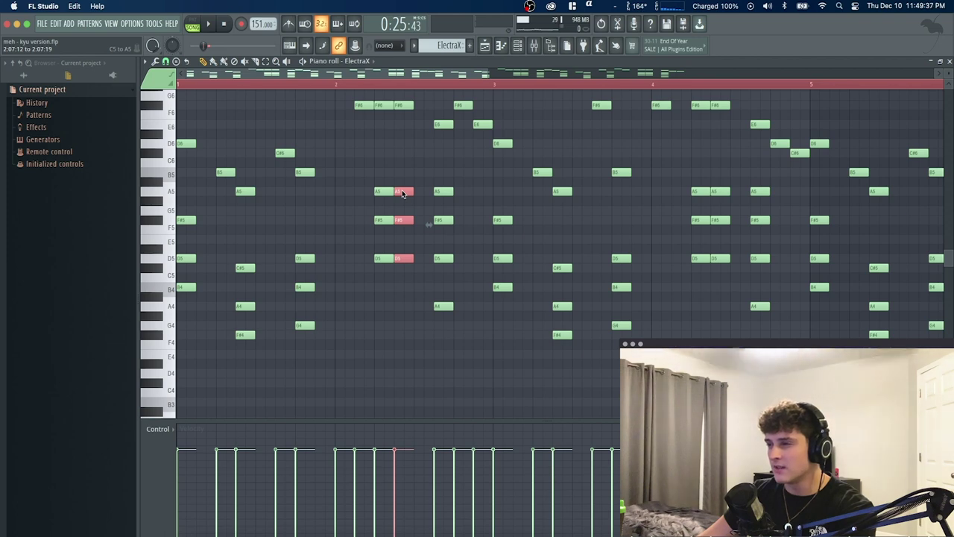
click(430, 287)
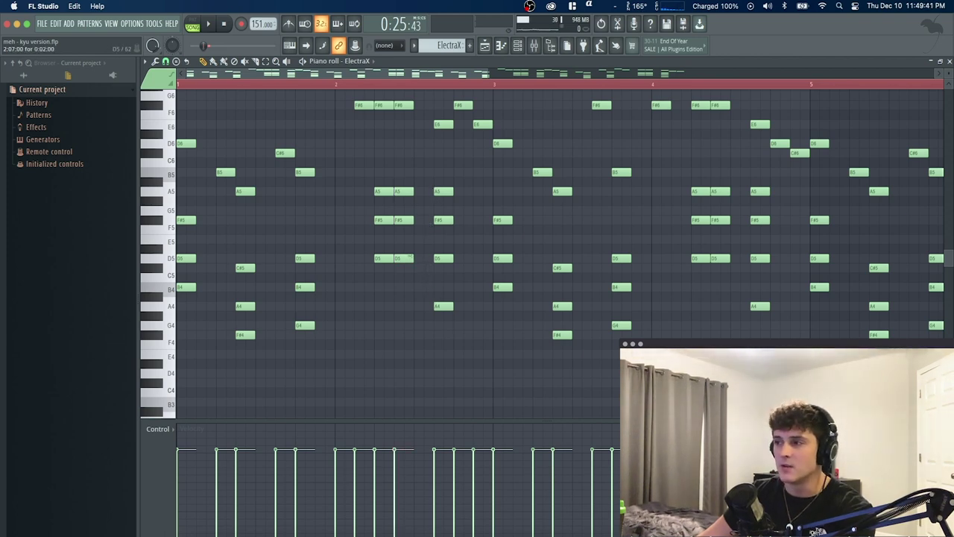
Examine the melody notes above the chords in the first bars of the ElectraX pattern.
ctrl+scroll(352, 179, down, 2)
scroll(352, 179, up, 1)
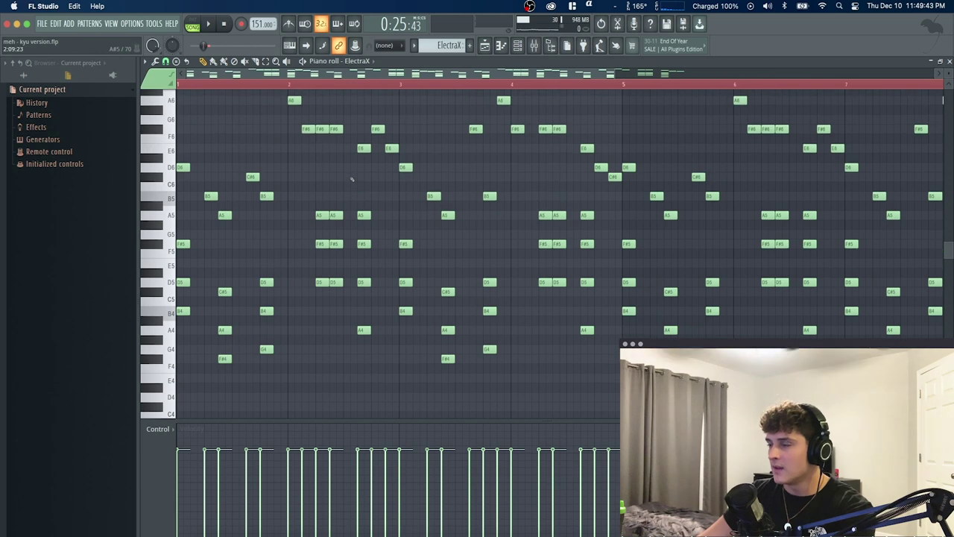
click(211, 195)
click(298, 132)
right_click(298, 132)
click(391, 148)
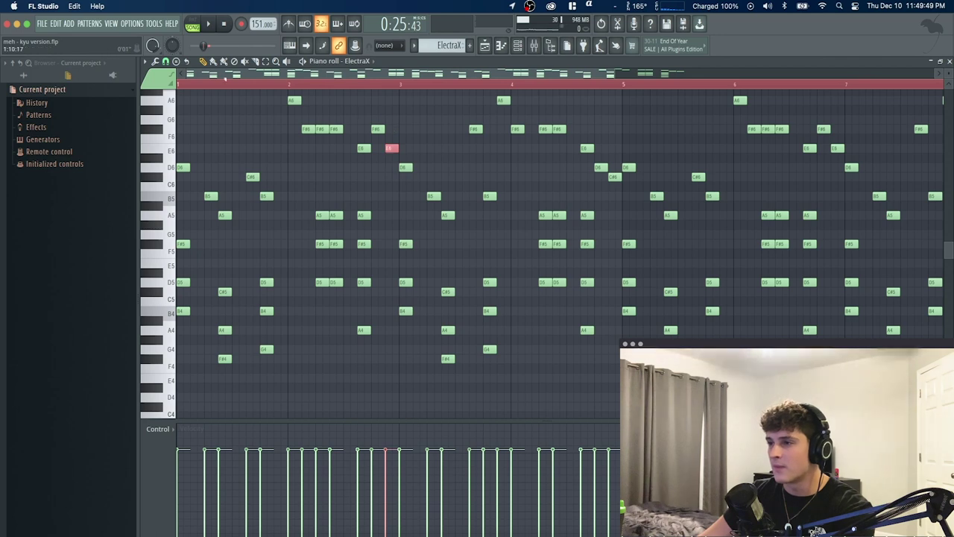
Return to the playlist and play the selected section with only ElectraX audible.
key(F5)
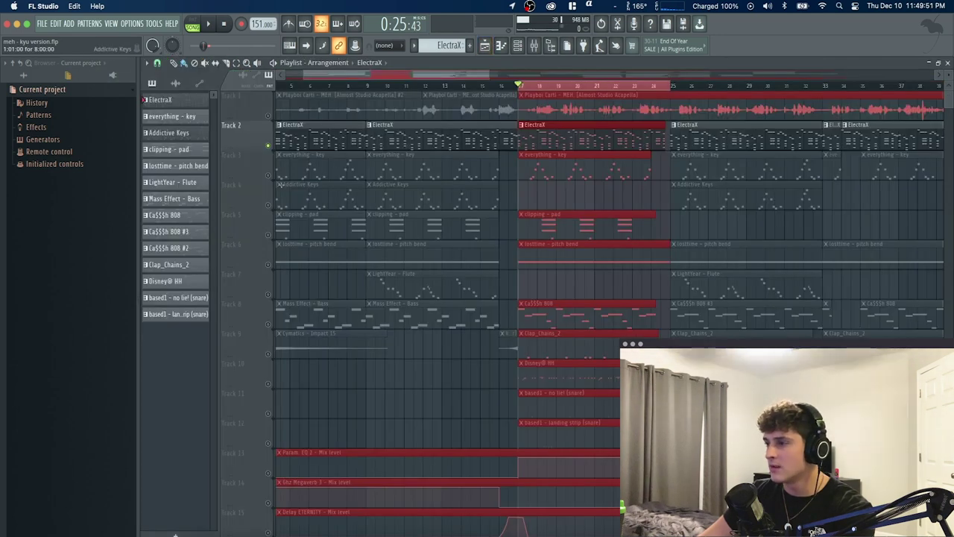
key(space)
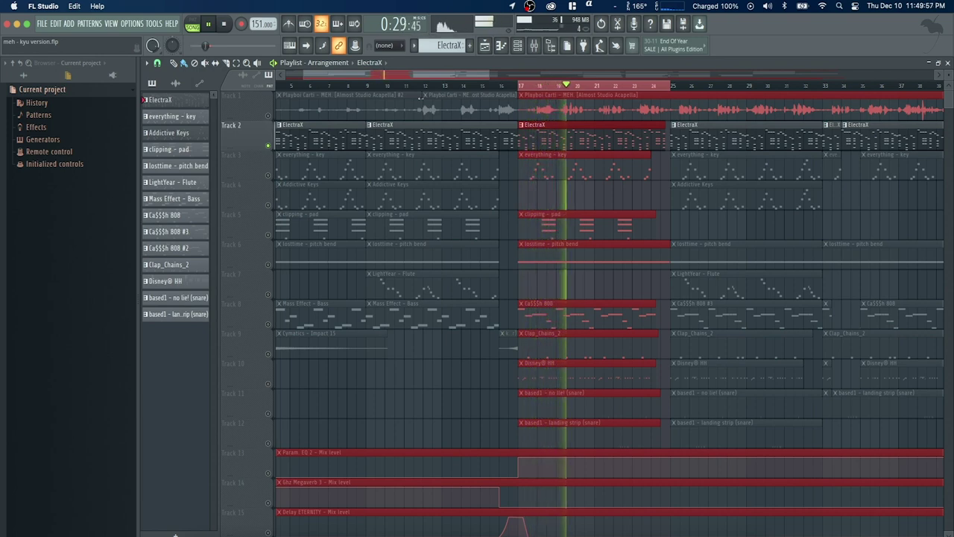
key(space)
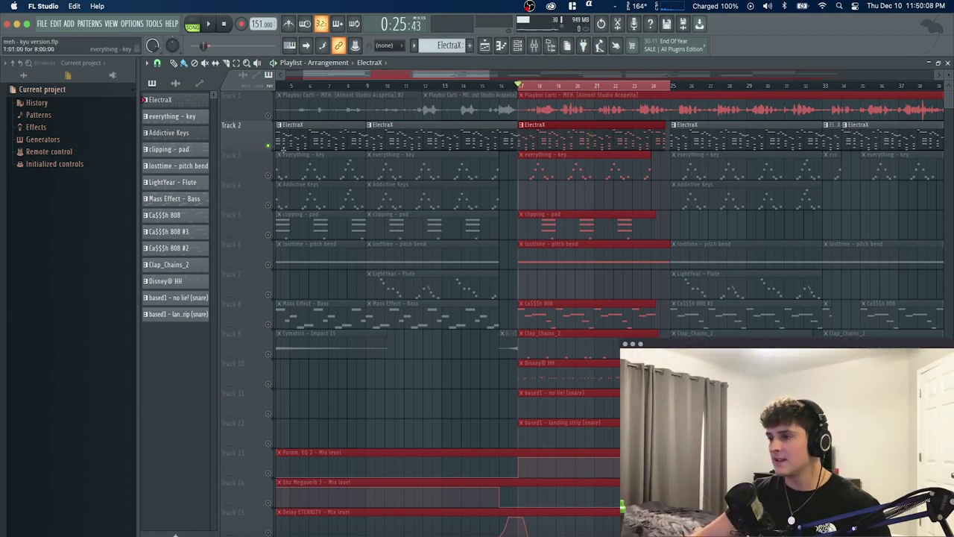
Unmute Track 3 with the everything - key pattern, and view the Addictive Keys instrument before closing it.
click(266, 176)
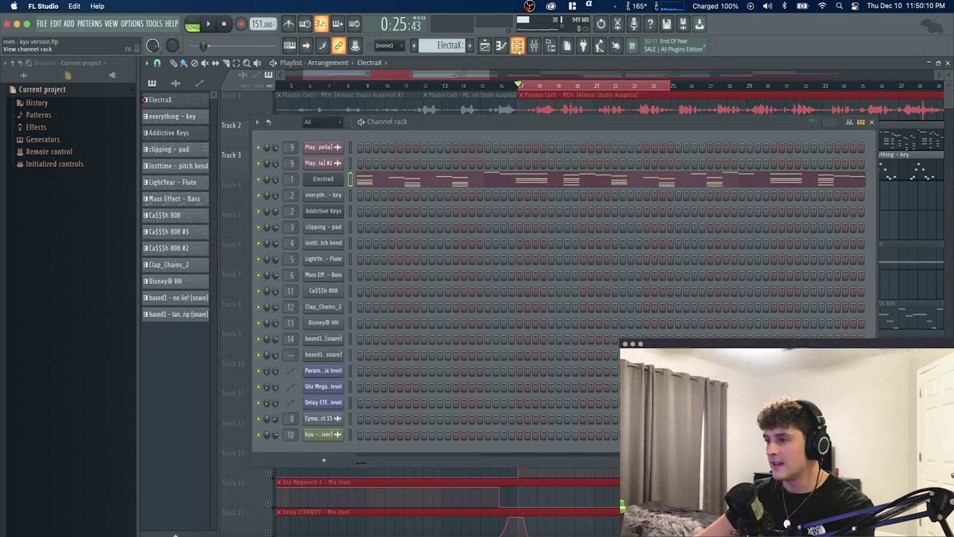
key(F6)
click(323, 211)
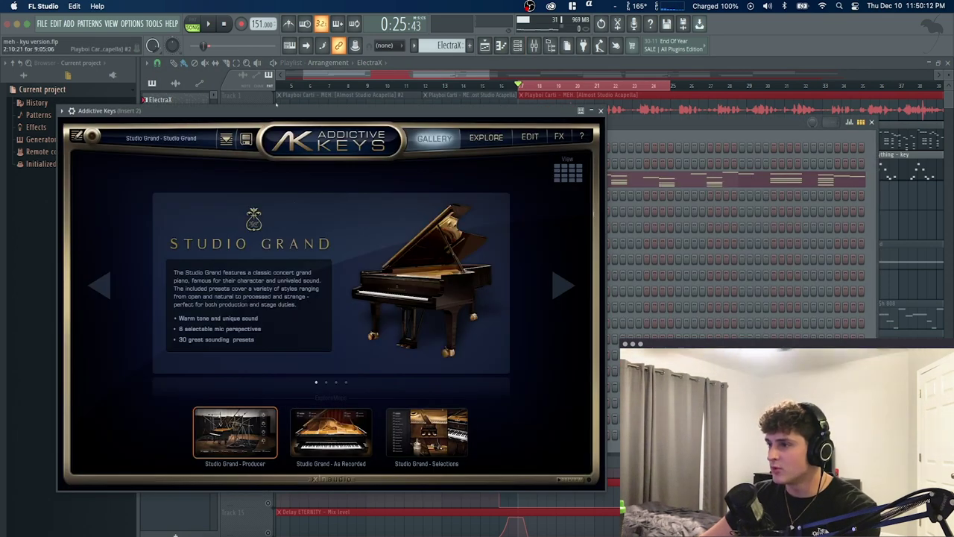
drag(276, 114, 377, 90)
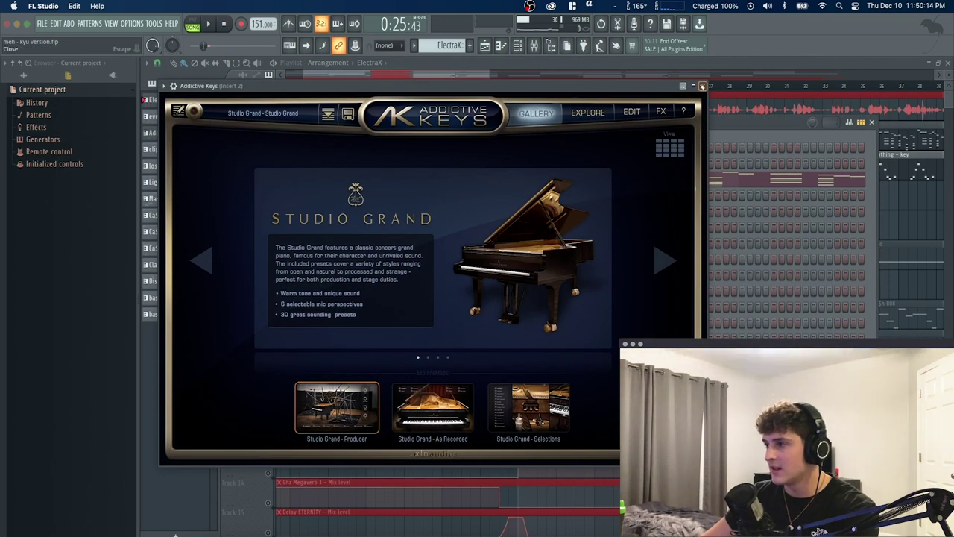
click(703, 85)
Open the everything - key pattern in the piano roll and view the sampler settings of its channel.
key(F6)
double_click(430, 168)
scroll(348, 143, up, 3)
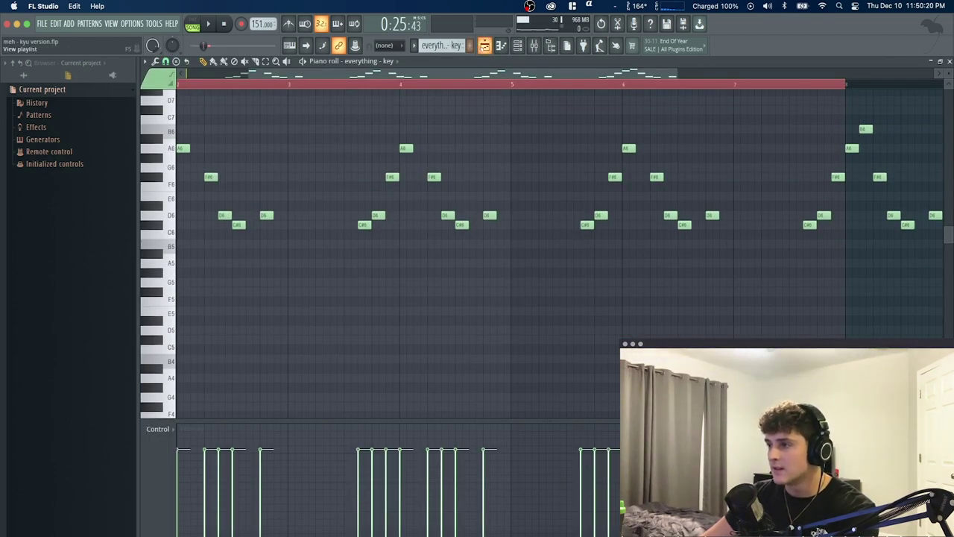
click(518, 45)
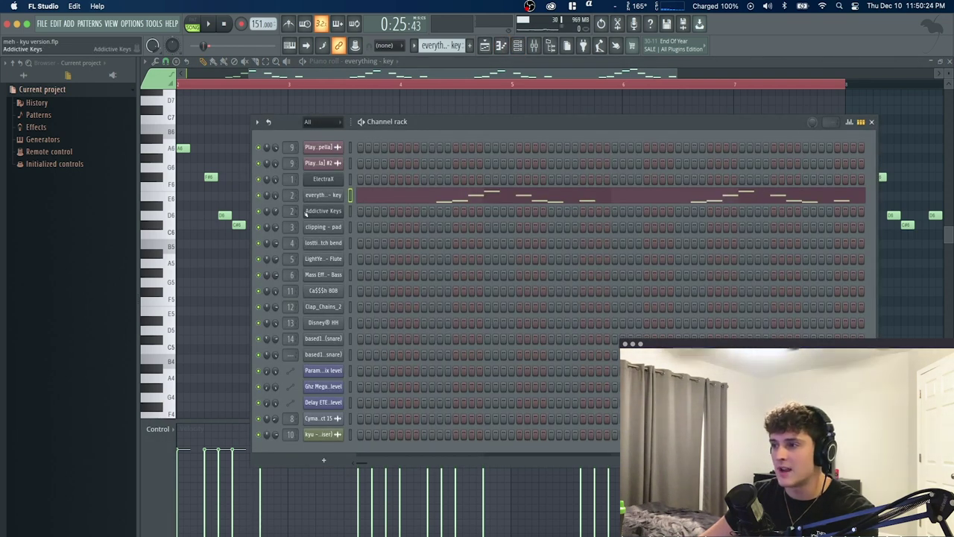
click(323, 195)
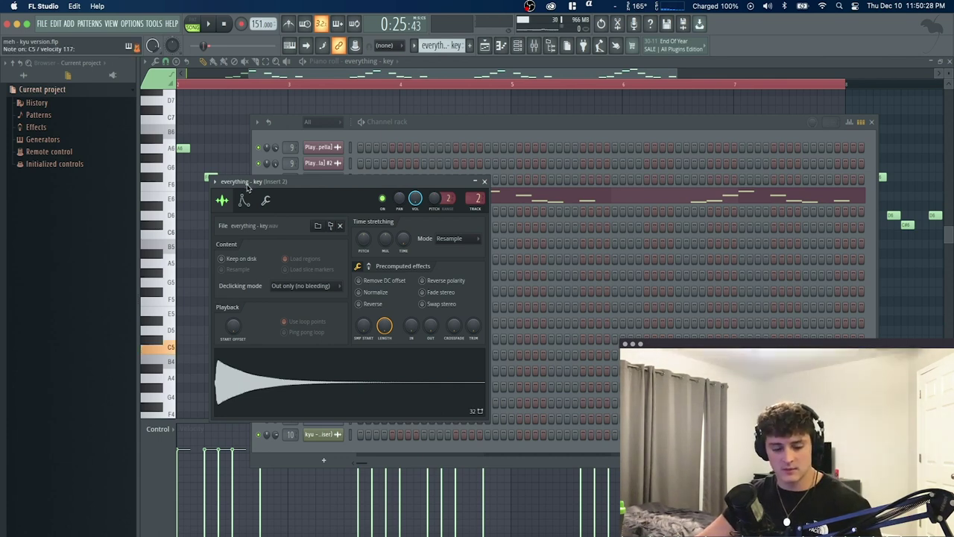
click(323, 194)
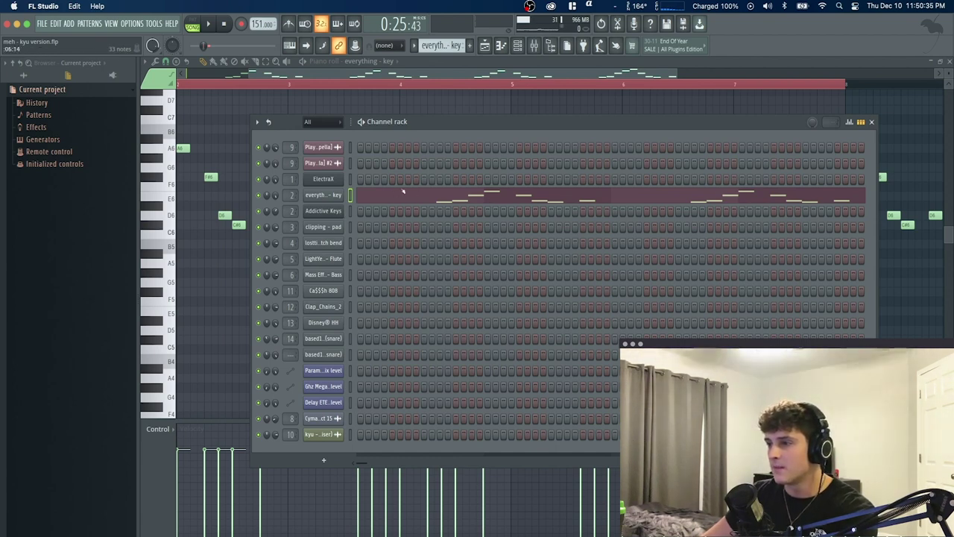
Play the selected section while following the everything - key notes in the piano roll, and stop playback.
key(F6)
key(space)
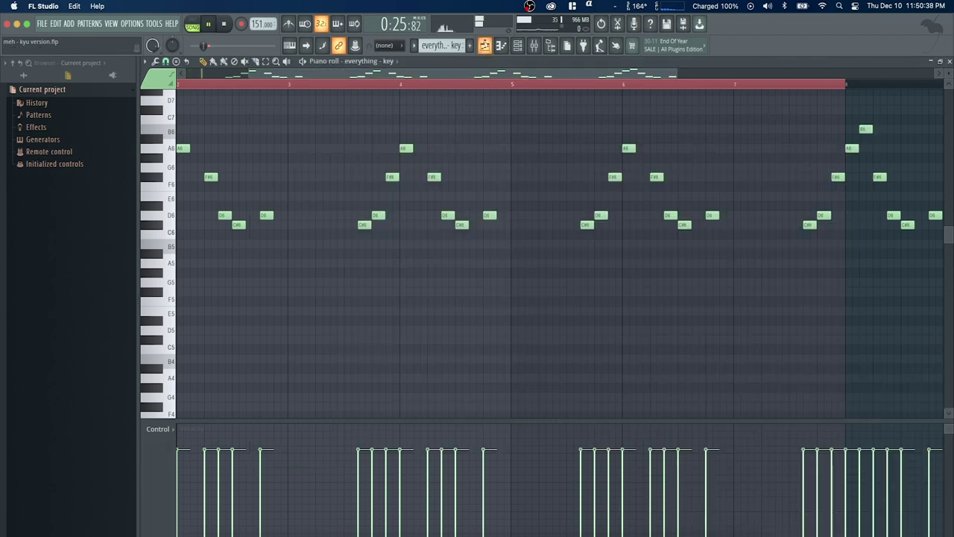
scroll(294, 85, down, 3)
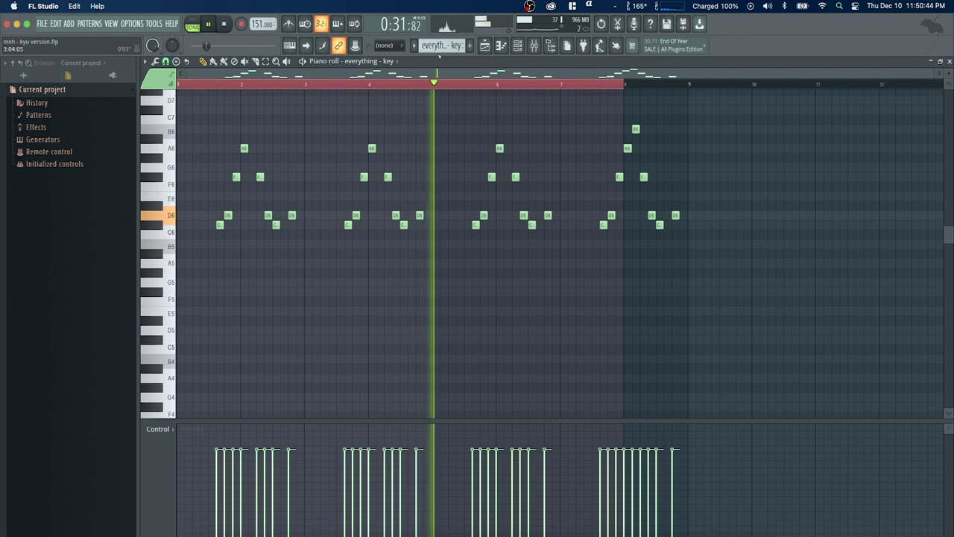
key(space)
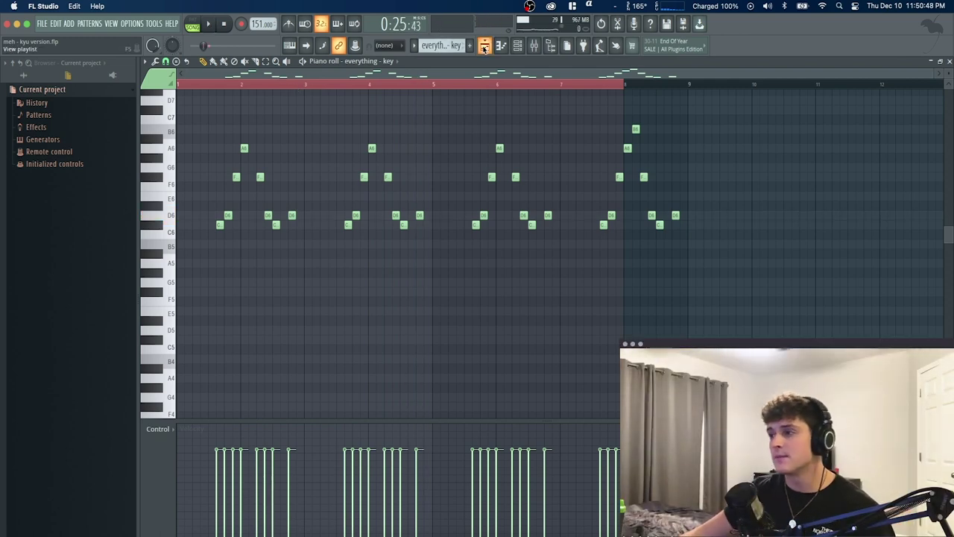
Return to the playlist and unmute Track 5 with the clipping - pad pattern.
click(484, 46)
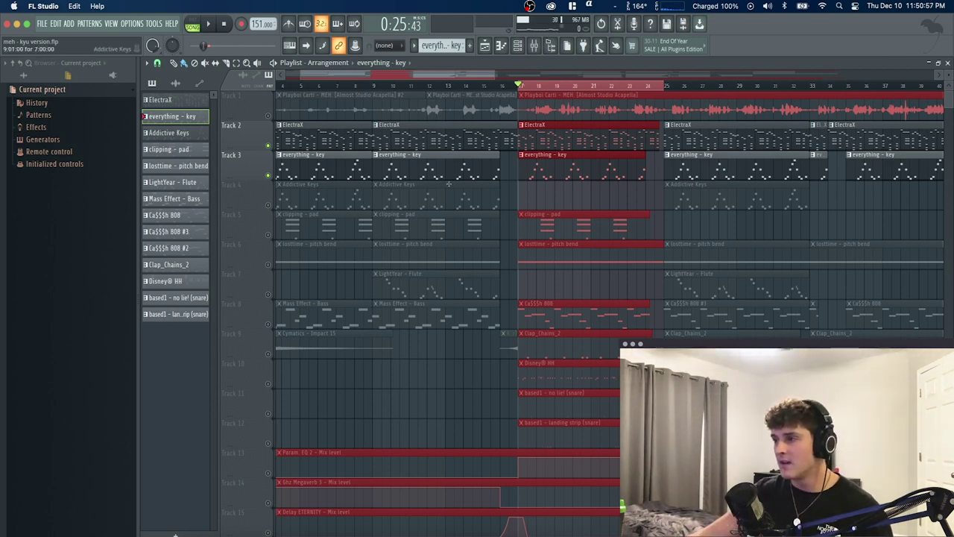
click(268, 235)
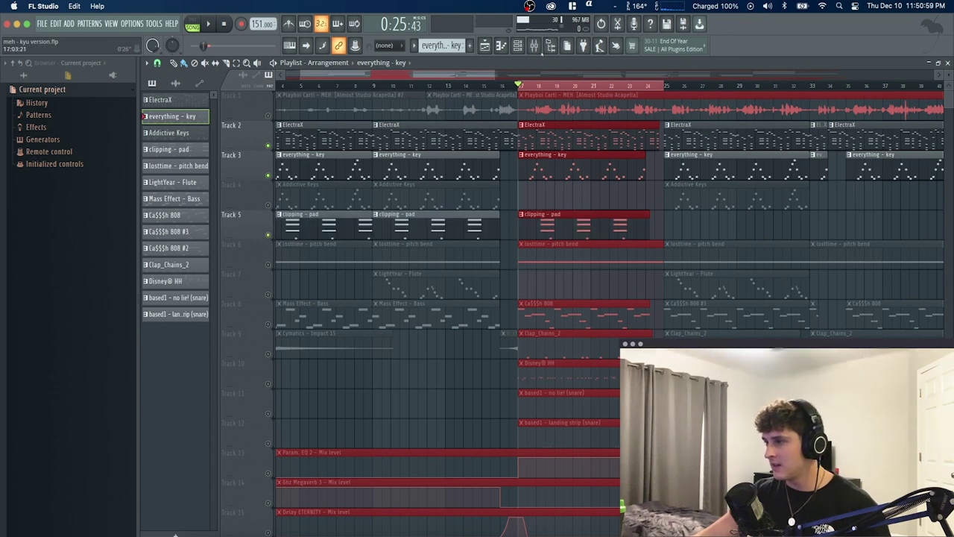
Open the clipping - pad channel and its piano roll, and highlight the first pad chord.
click(518, 45)
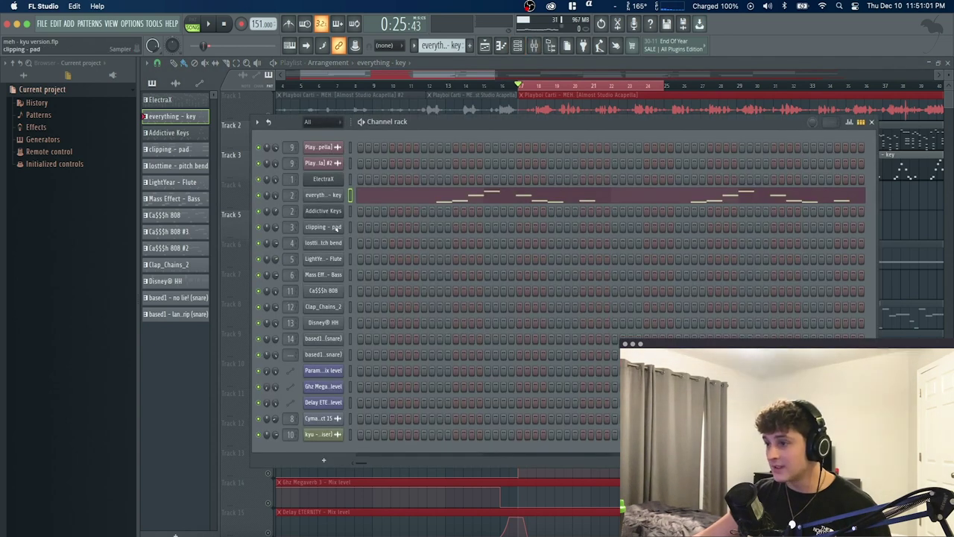
click(339, 228)
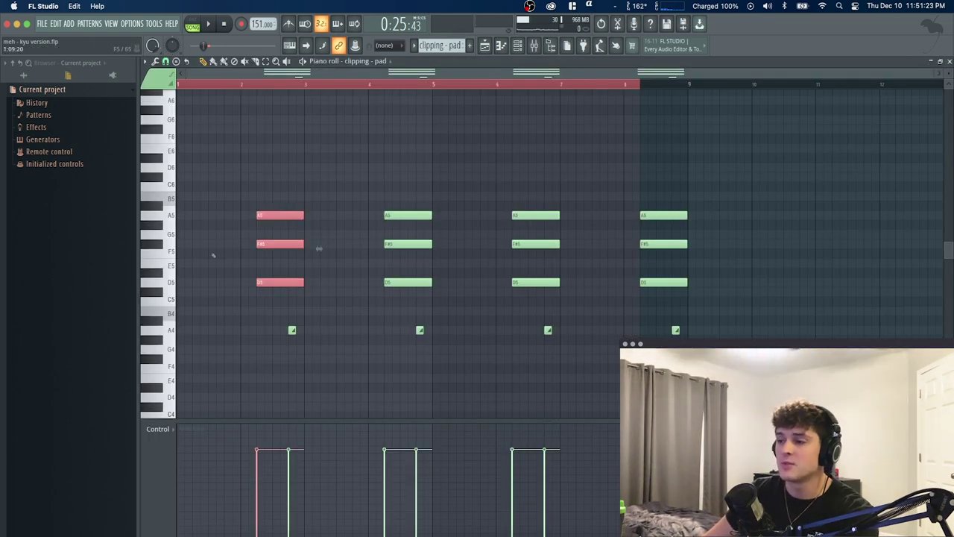
drag(226, 327, 279, 194)
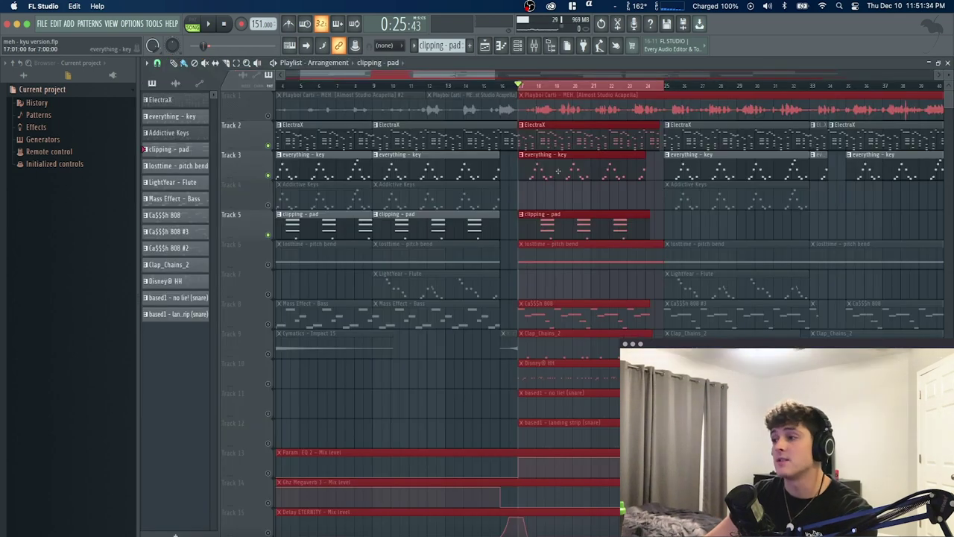
Preview the selected section from bar 17 in the playlist with the clipping - pad layer included, and stop playback.
key(space)
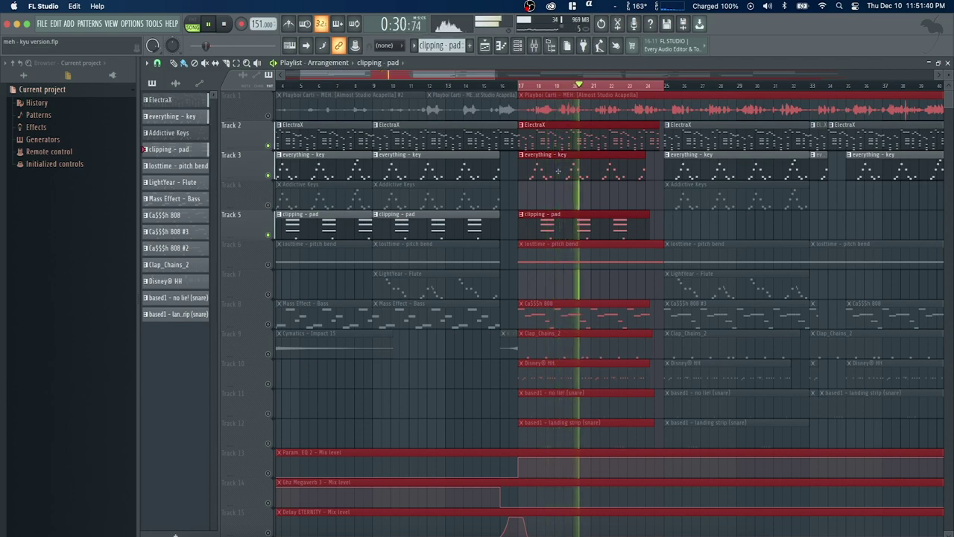
key(space)
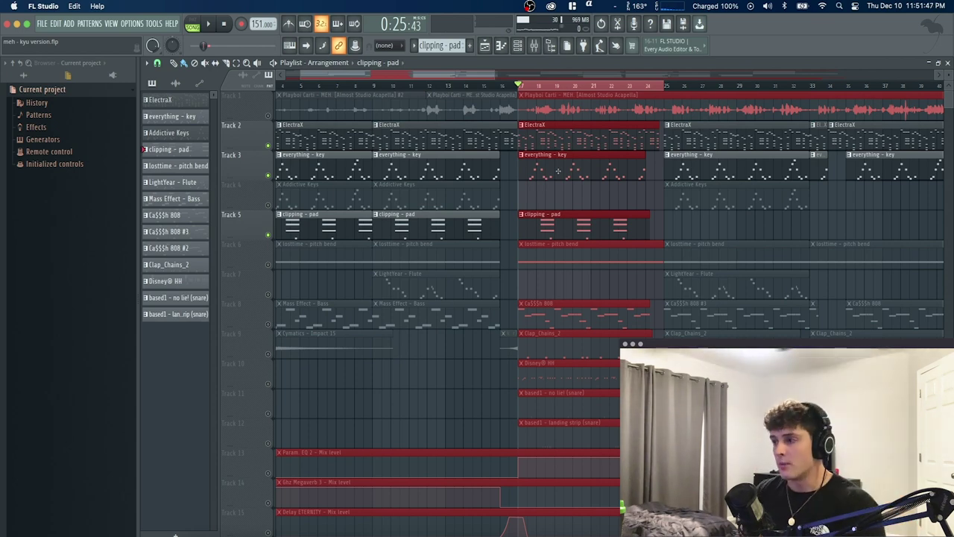
Open the losttime - pitch bend pattern, return to the playlist, and play the selected section with Track 6 included.
double_click(556, 250)
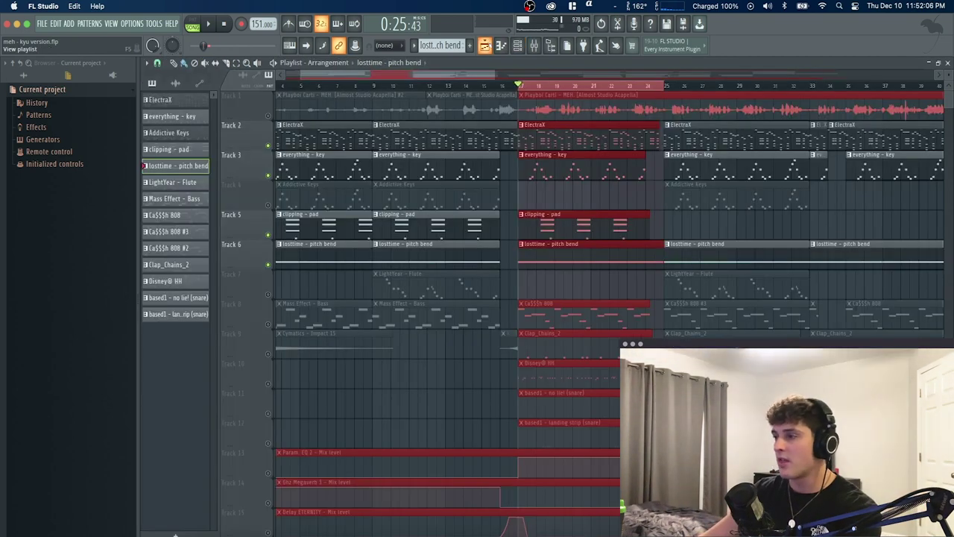
click(485, 45)
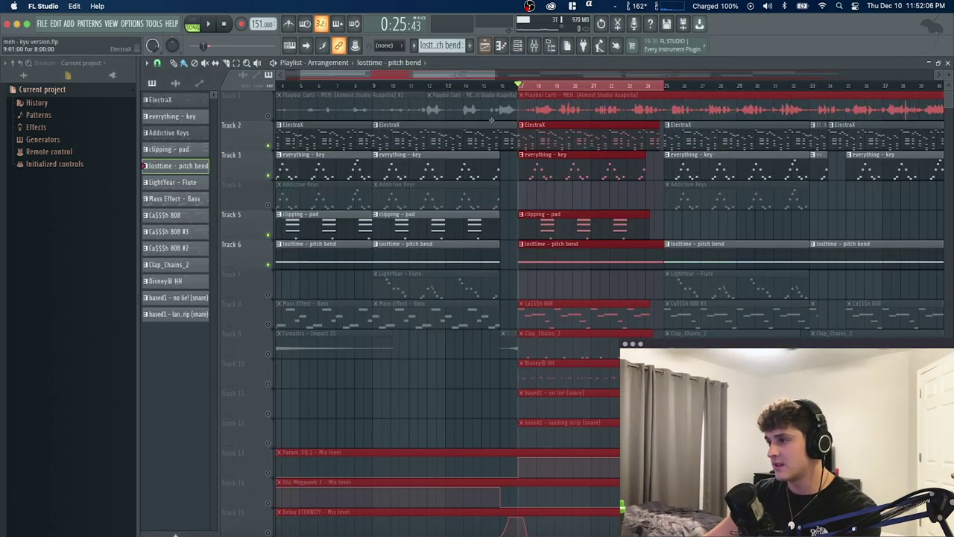
key(space)
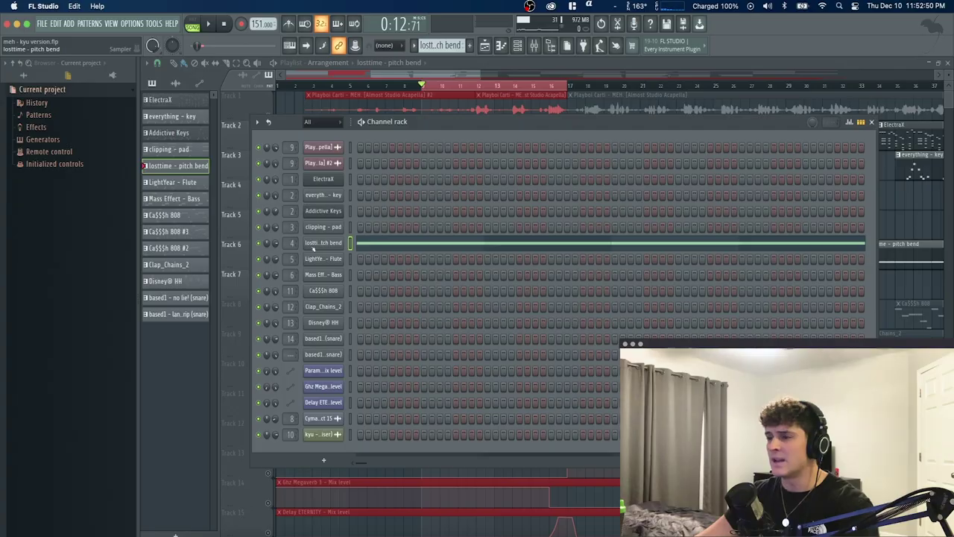
View the sampler settings of the losttime - pitch bend and LightYear - Flute channels, then close them and the channel rack.
click(312, 246)
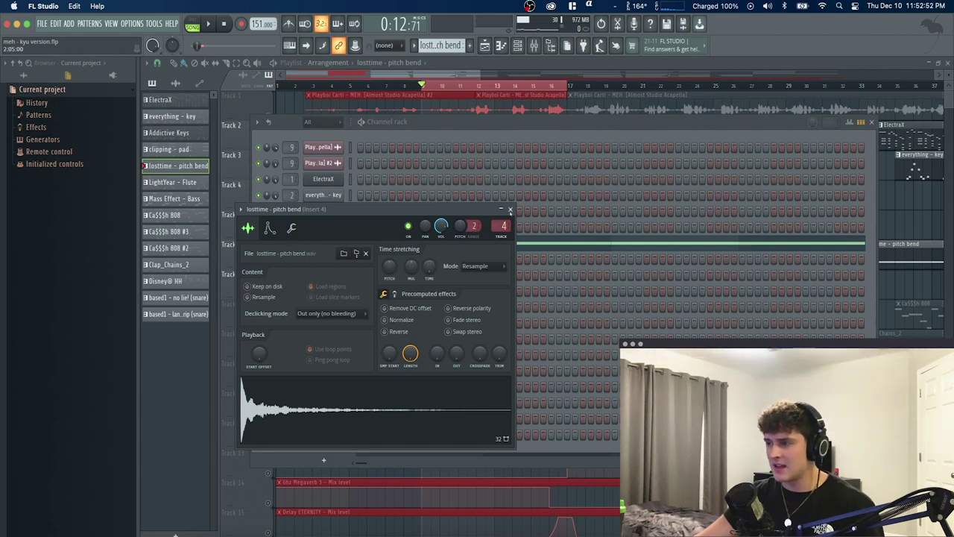
click(510, 209)
click(323, 259)
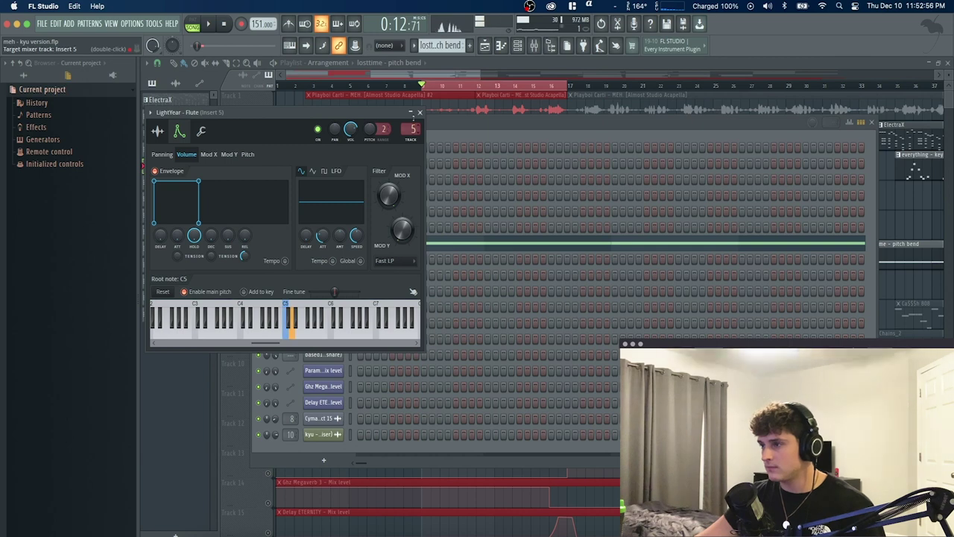
click(419, 112)
key(F6)
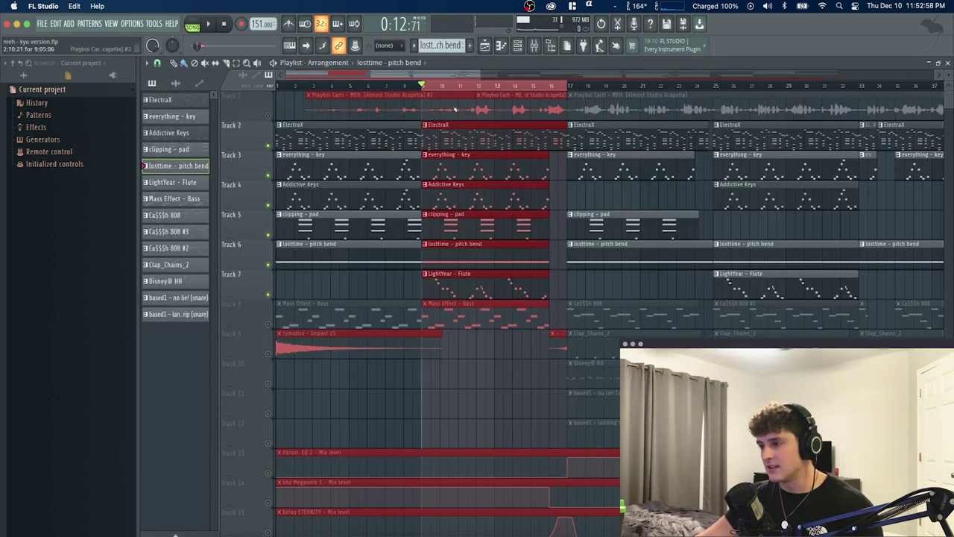
Open the LightYear - Flute pattern in the piano roll, preview it with the other layers, and return to the playlist.
double_click(439, 280)
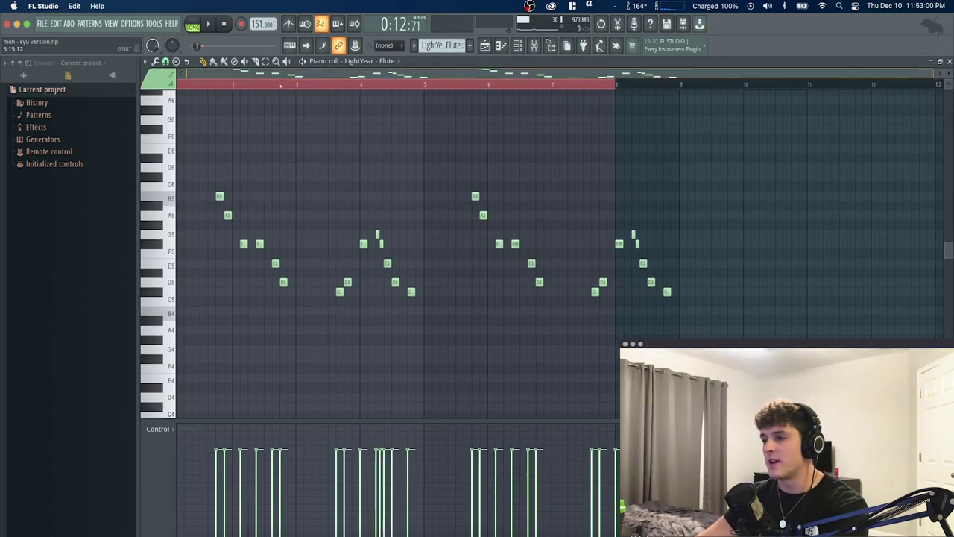
key(space)
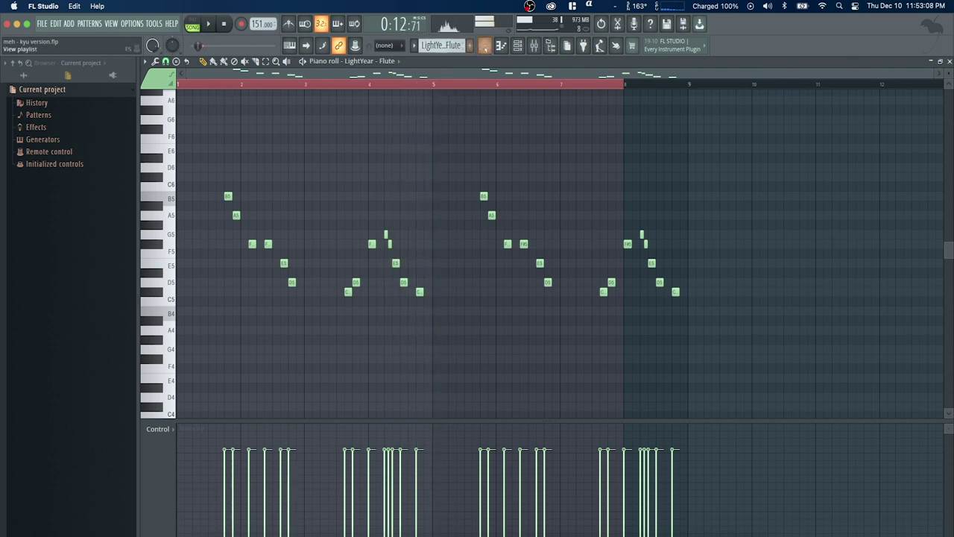
key(F5)
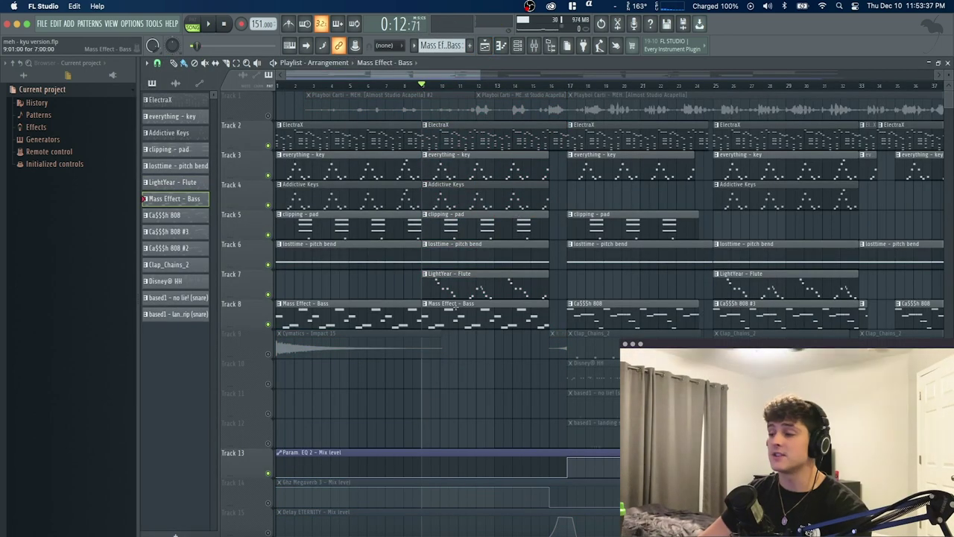
View the Mass Effect - Bass notes in the piano roll, and preview the arrangement from bar 9 in the playlist.
key(F7)
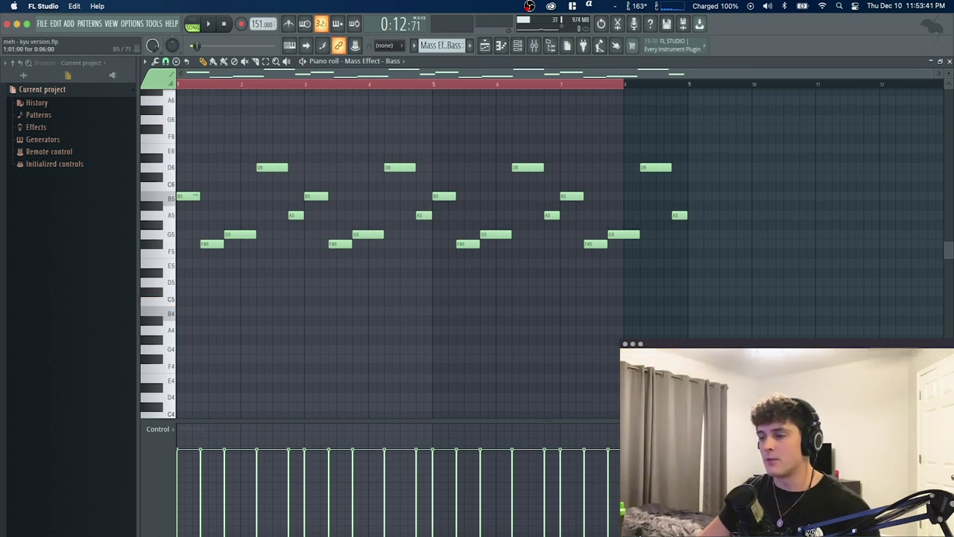
key(F5)
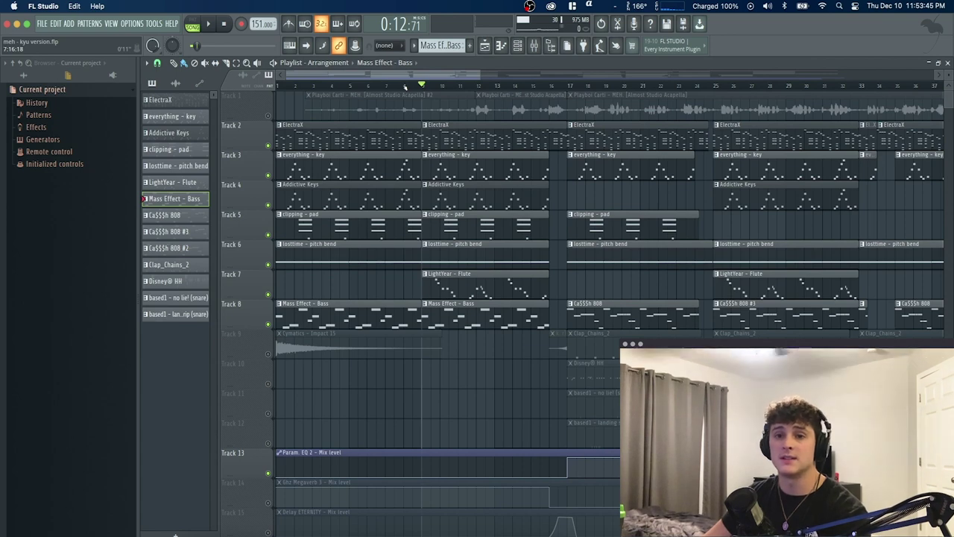
key(space)
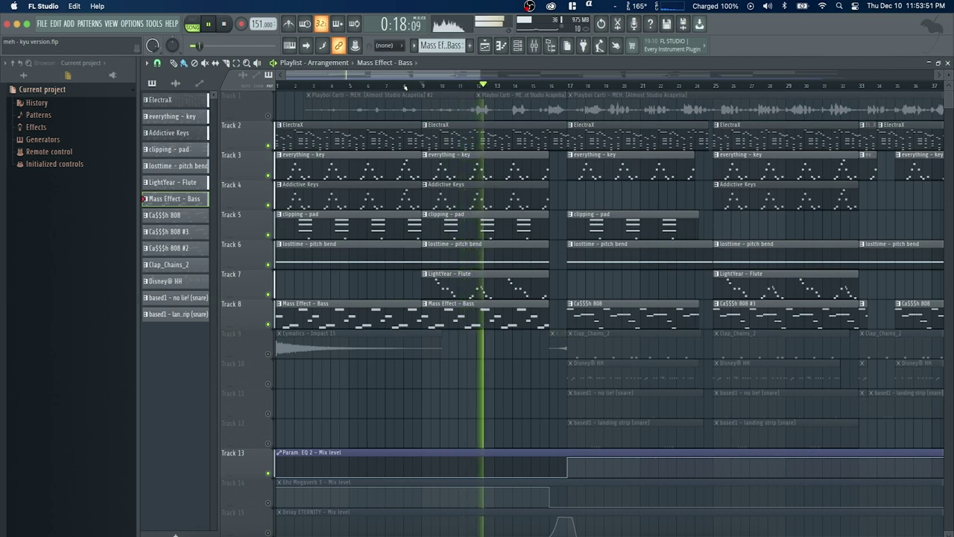
key(space)
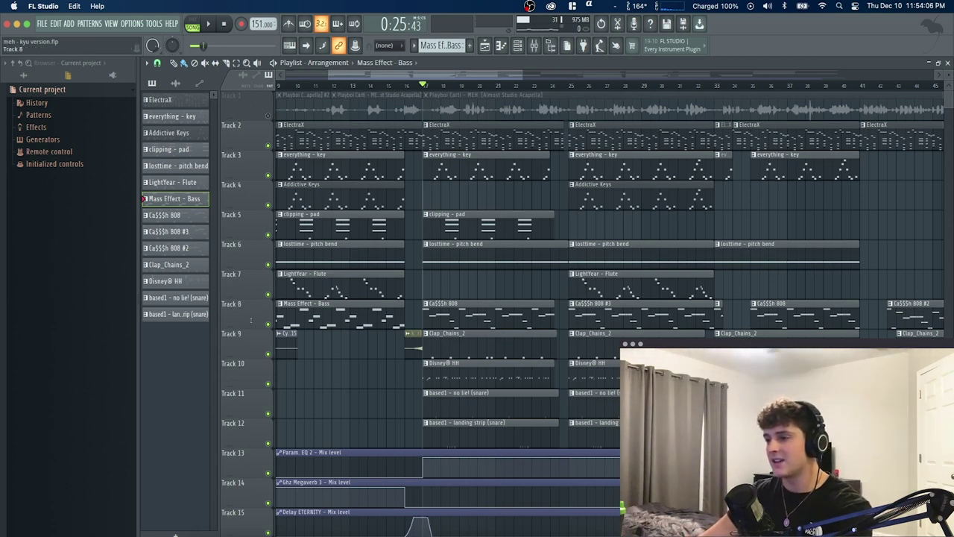
Mute Tracks 8, 10, 11 and 12, and preview the section from bar 17 with the Clap_Chains_2 pattern on Track 9.
click(268, 325)
click(268, 384)
click(267, 414)
click(268, 442)
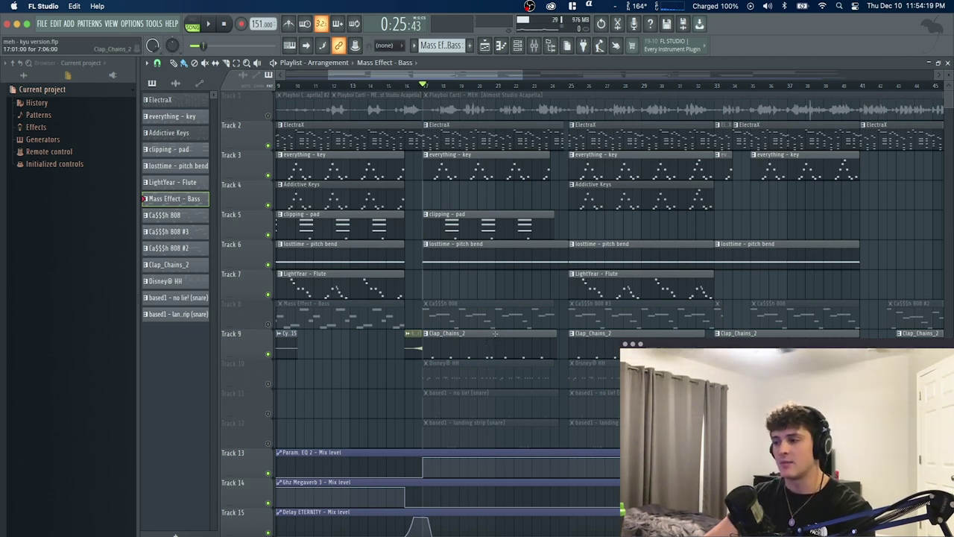
key(space)
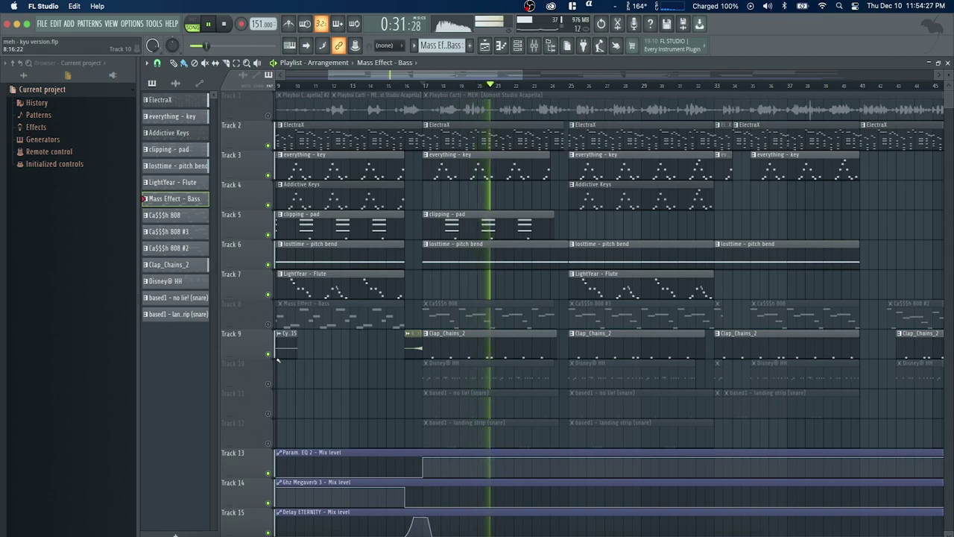
key(space)
Unmute the Disney HH hi-hats on Track 10 and the snares on Tracks 11 and 12 while previewing from bar 17.
click(268, 384)
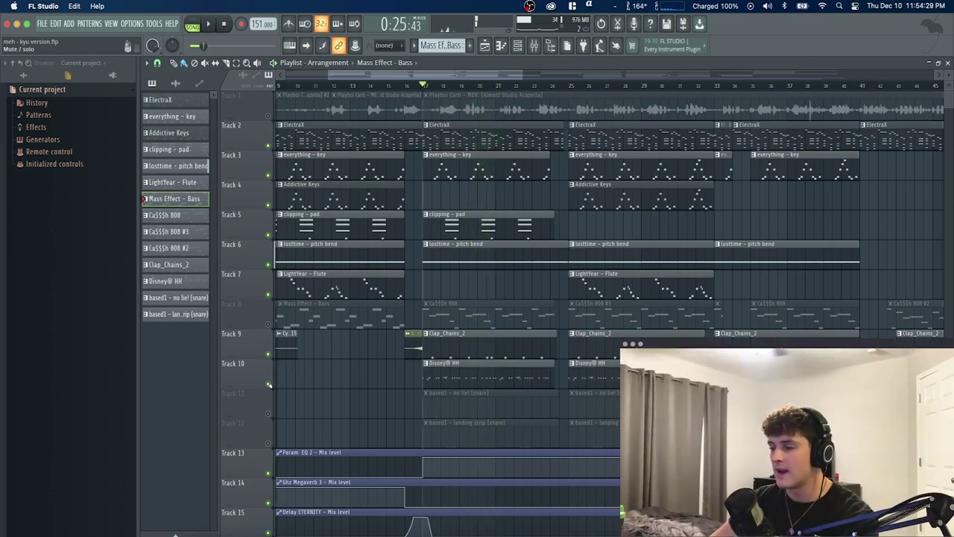
key(space)
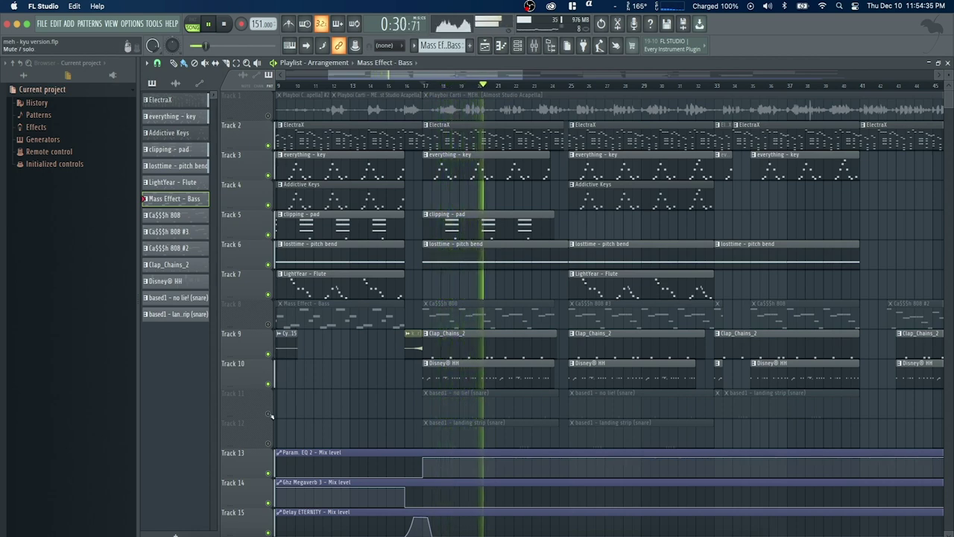
click(270, 415)
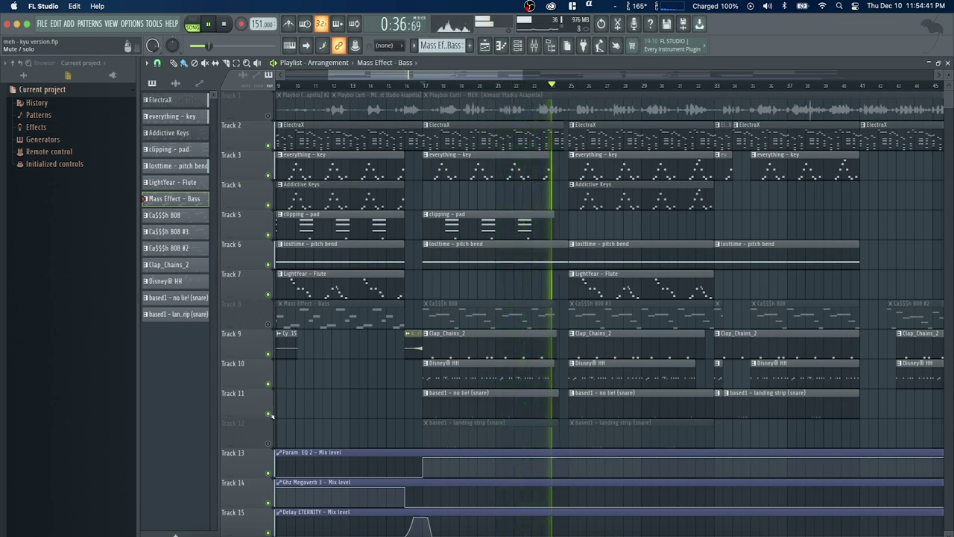
click(268, 443)
key(space)
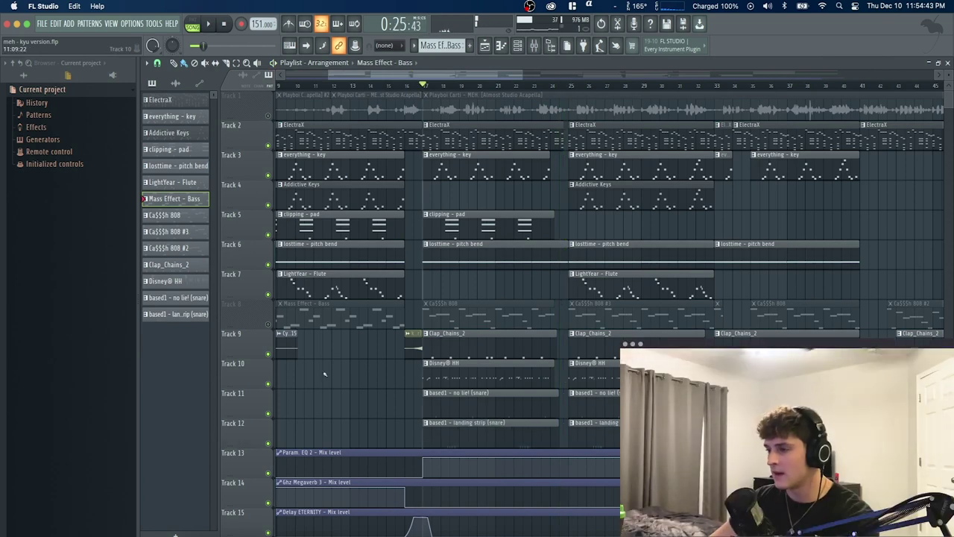
Unmute Track 8 with the Ca$$$h 808 patterns and preview the section from bar 17 with the full drums.
key(space)
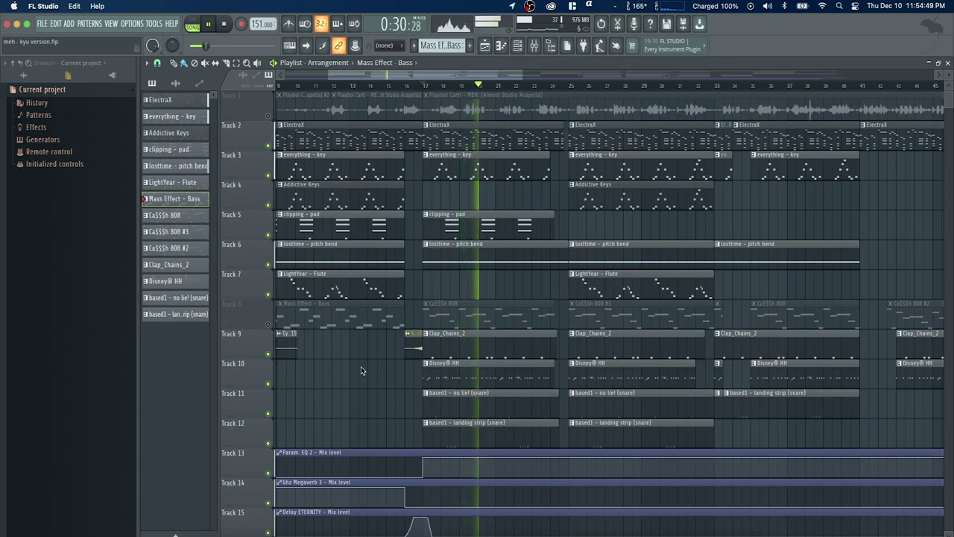
click(268, 324)
key(space)
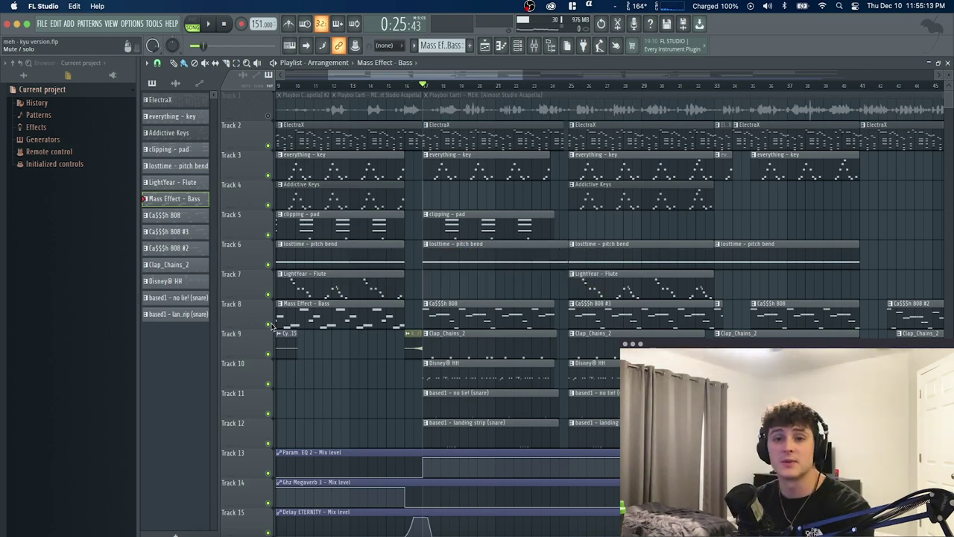
key(space)
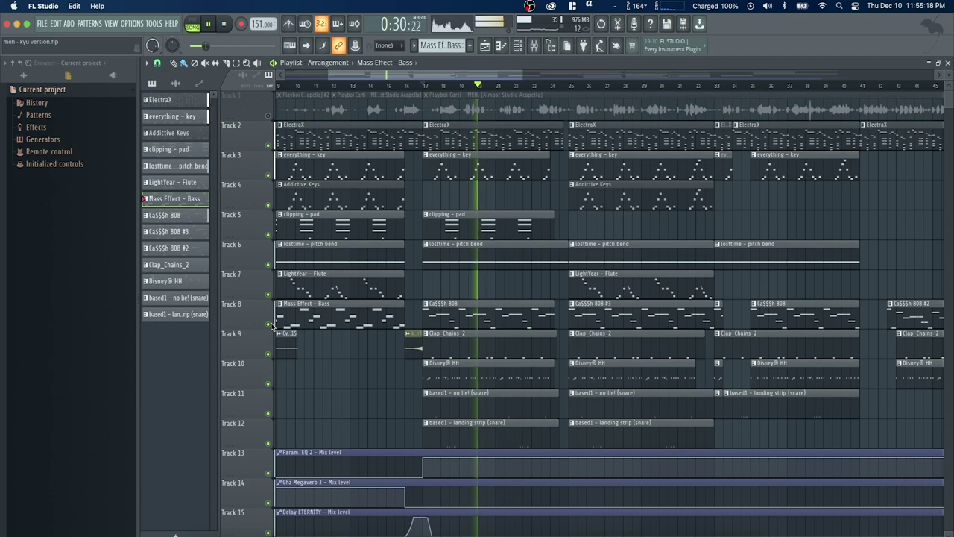
key(space)
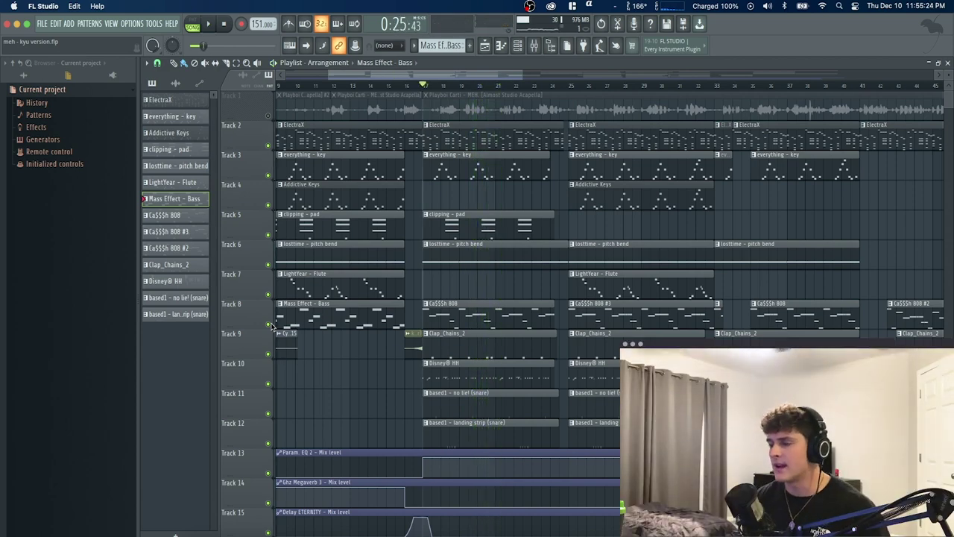
Unmute the Playboi Carti acapella on Track 1 and preview the arrangement, including the intro from bar 1.
scroll(276, 224, left, 3)
click(268, 116)
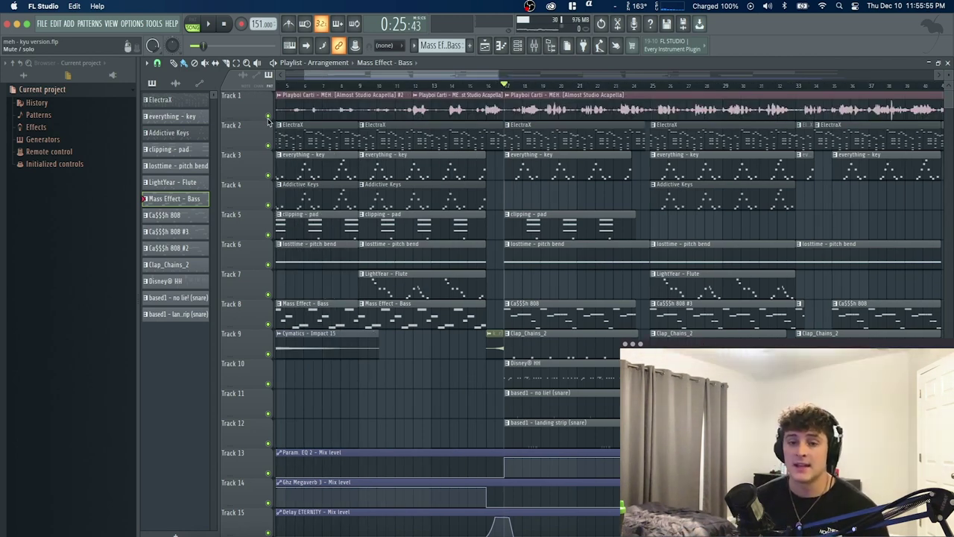
key(space)
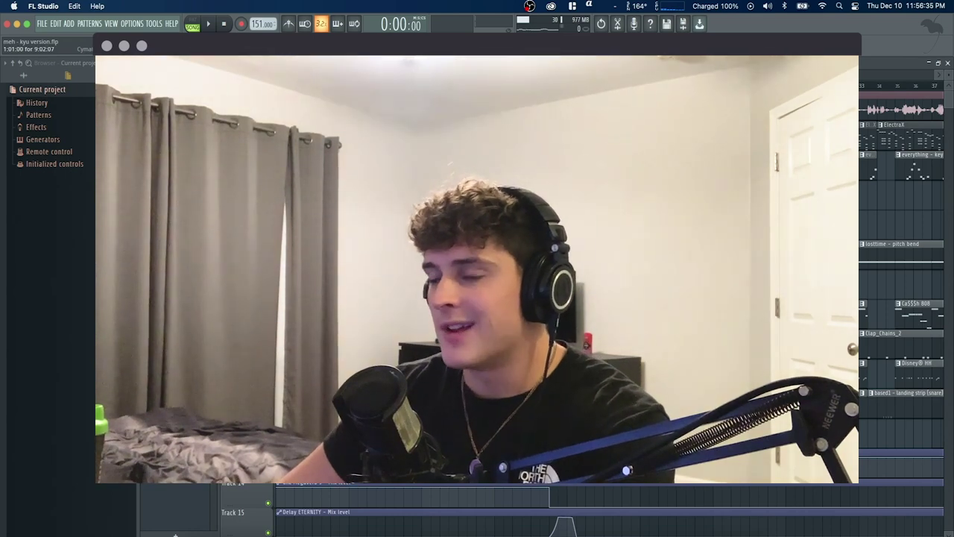
key(space)
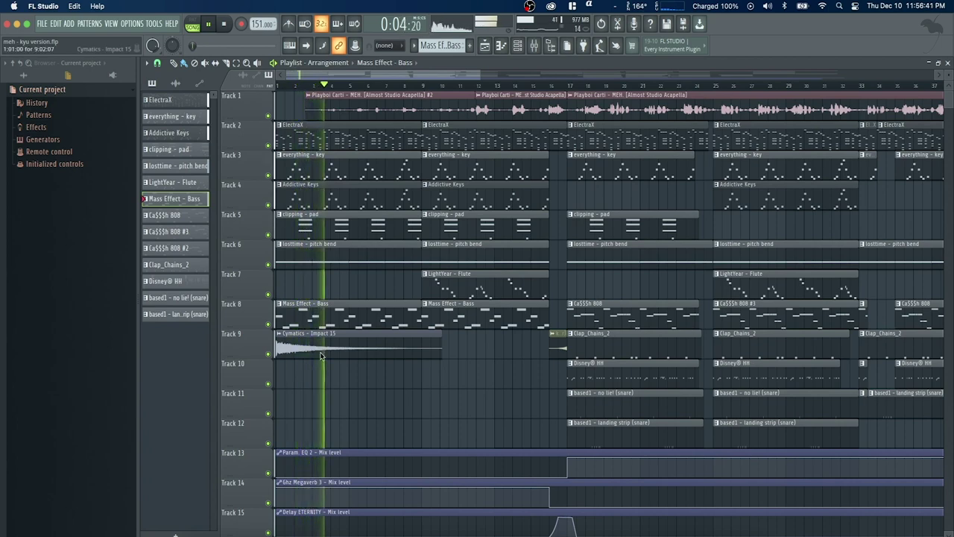
key(space)
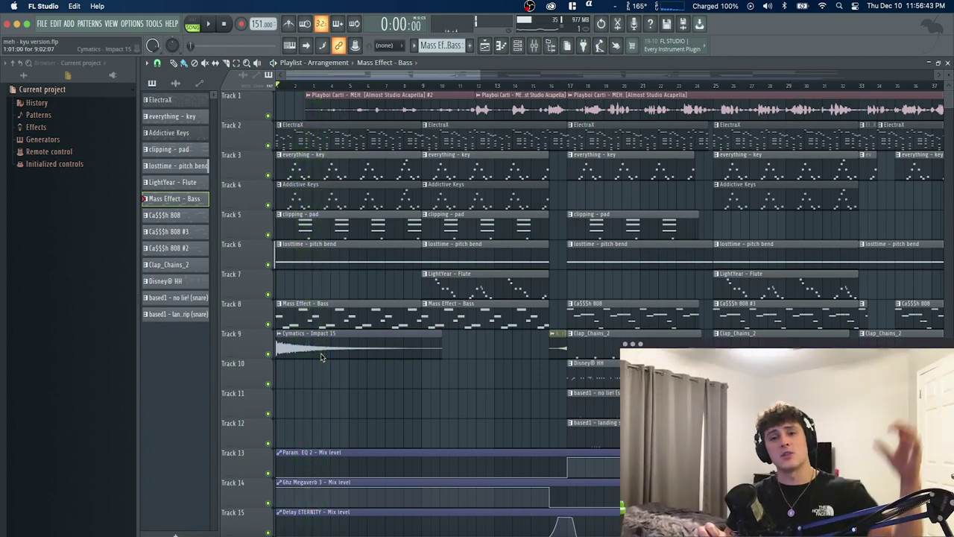
Open the acapella clip's channel settings and show the effects chain of its mixer track, Insert 9.
scroll(447, 309, right, 3)
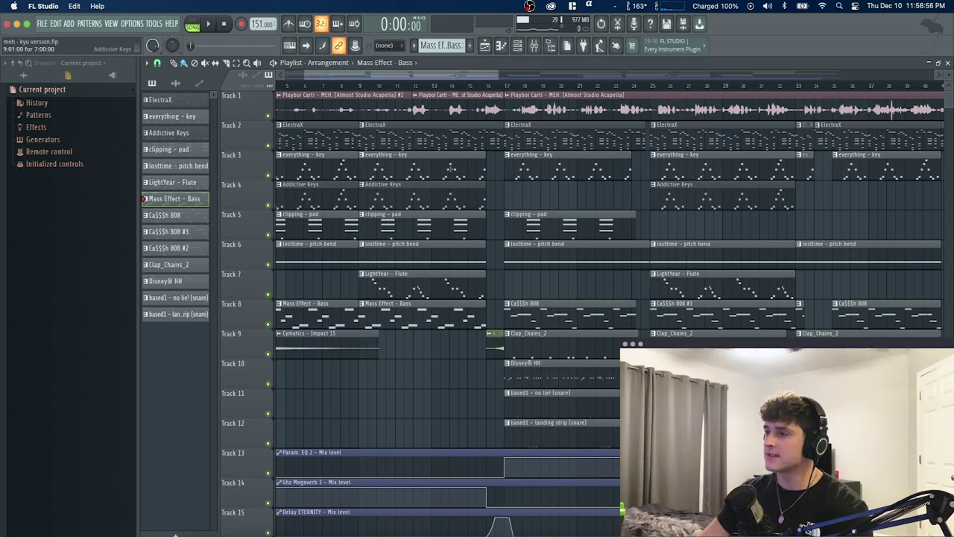
double_click(470, 115)
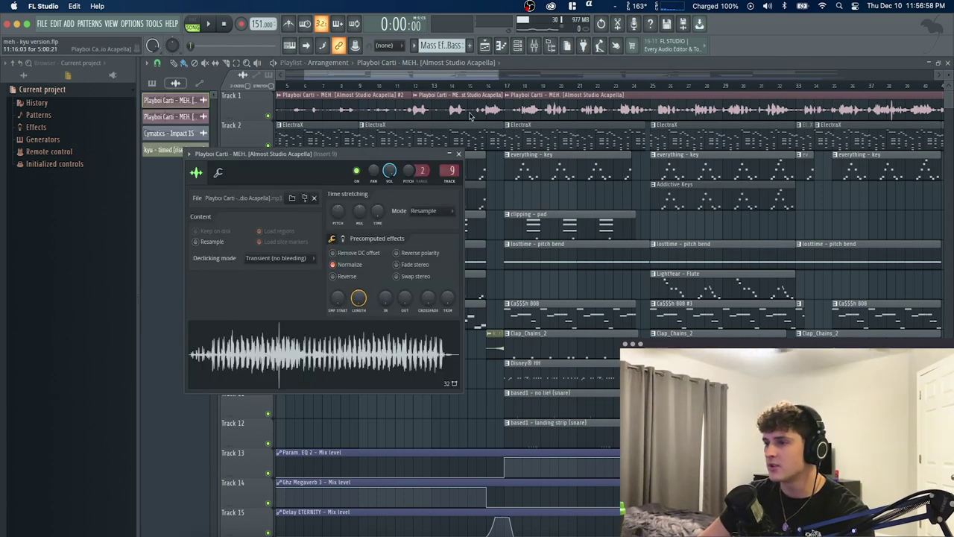
double_click(451, 171)
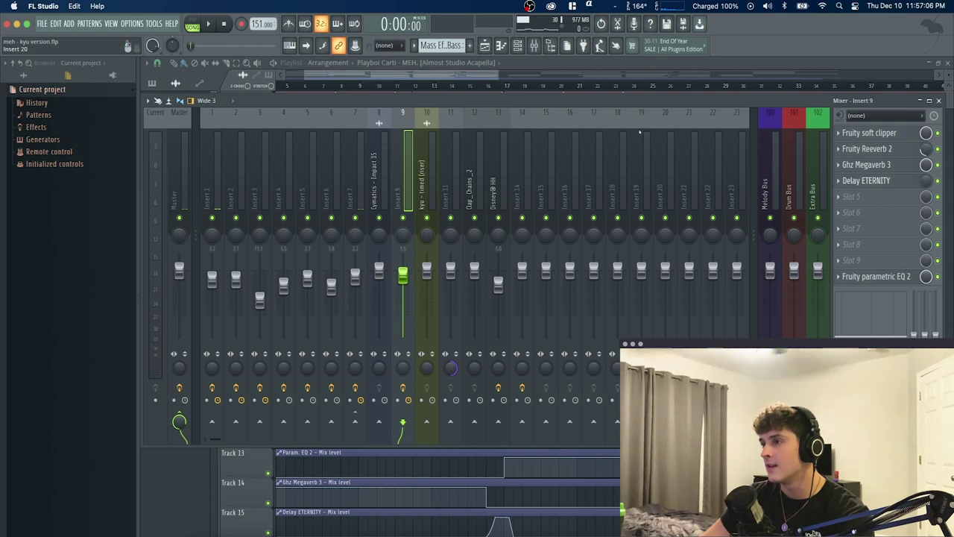
Return to the playlist and play the build-up into bar 17, following the mix level automation on Tracks 13 to 15.
key(F9)
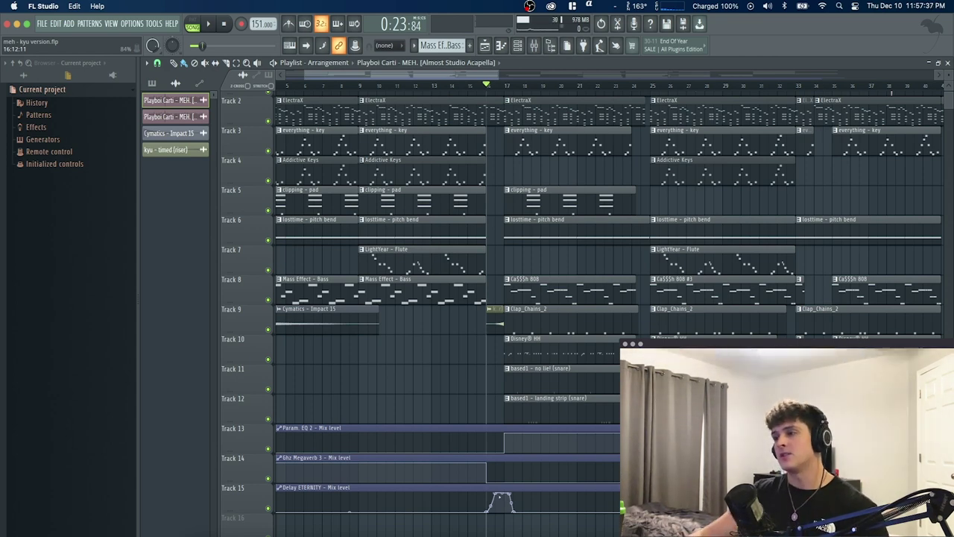
key(space)
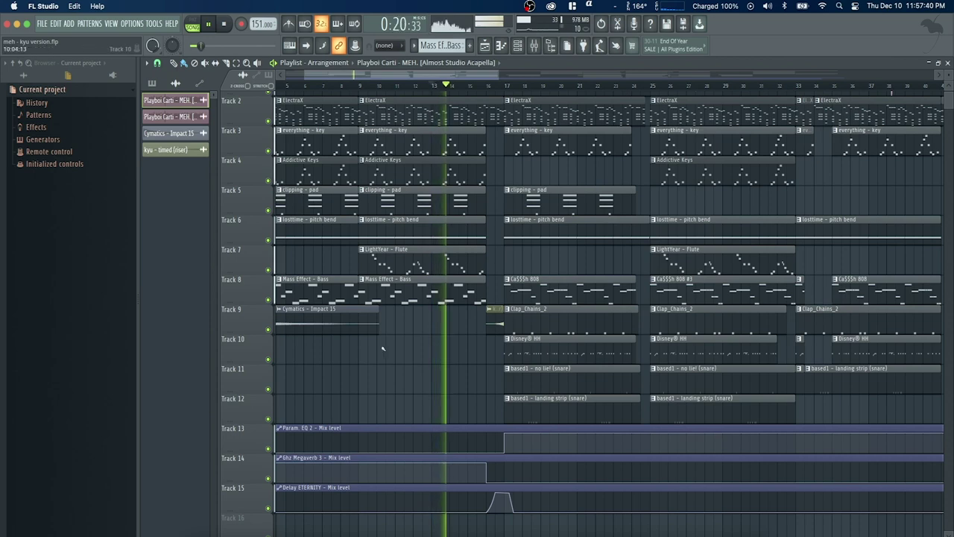
scroll(413, 364, up, 1)
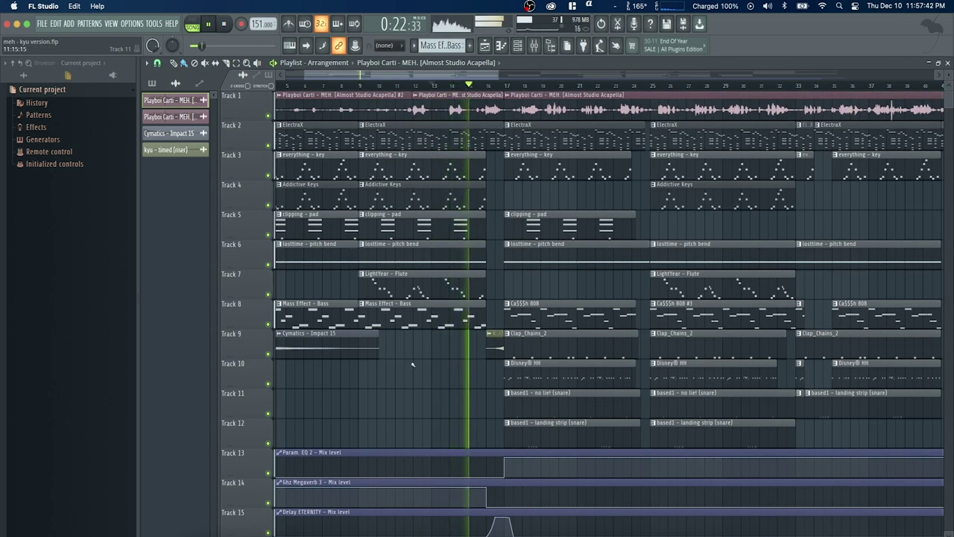